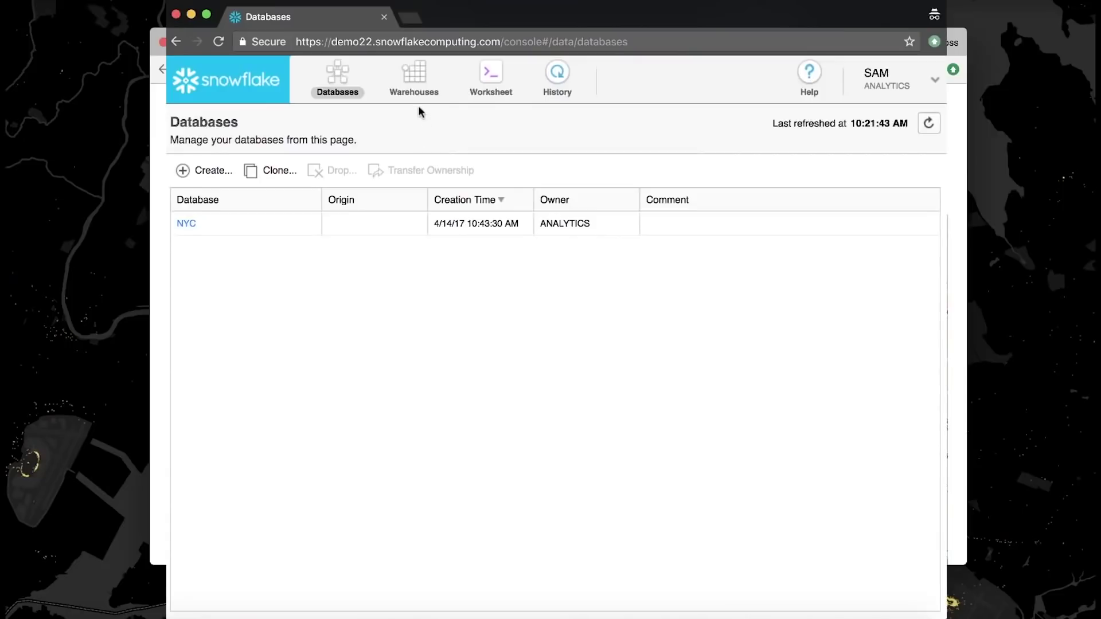
# - Create a warehouse named LOAD_WH with size X-Small
pyautogui.click(417, 90)
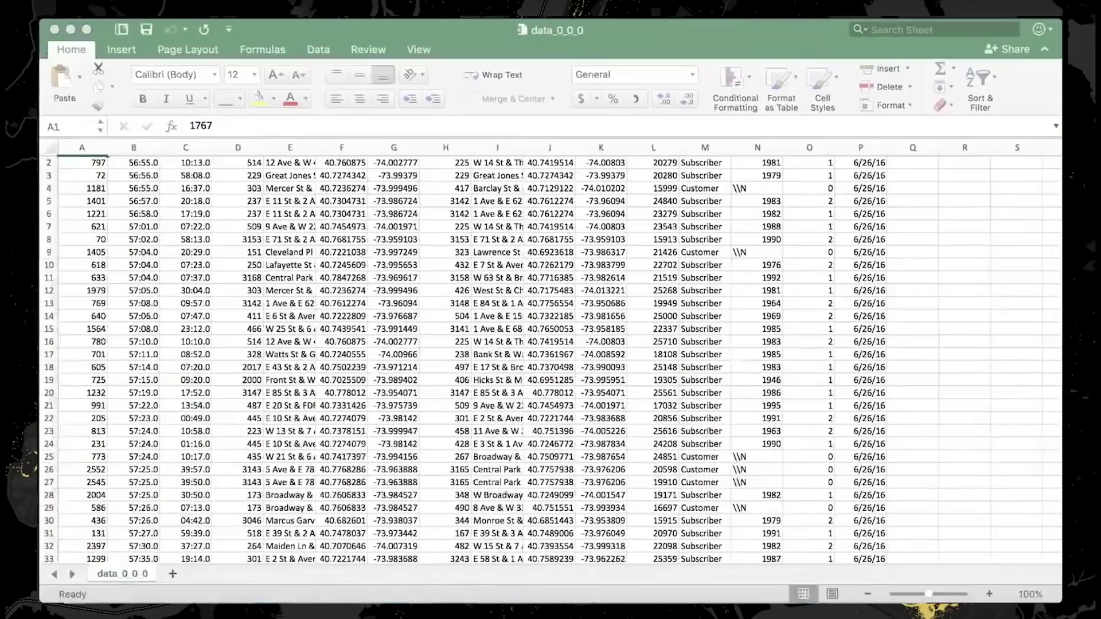
pyautogui.click(711, 488)
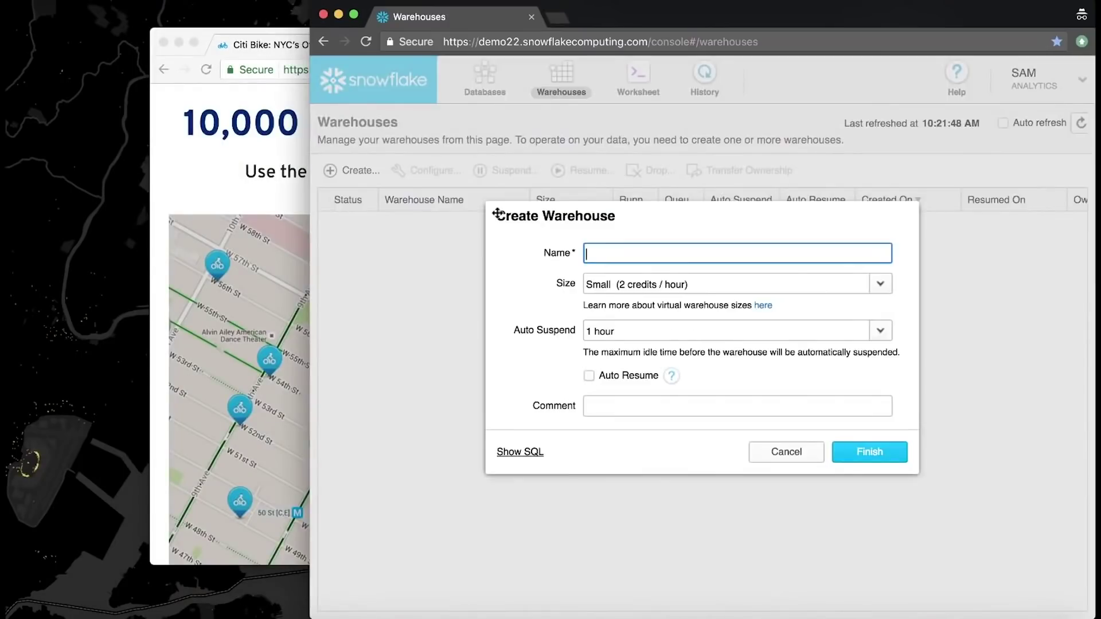
pyautogui.write('LO)AD_WH')
pyautogui.press('Left')
pyautogui.press('Left')
pyautogui.press('Left')
pyautogui.press('Left')
pyautogui.press('Left')
pyautogui.press('BackSpace')
pyautogui.click(680, 286)
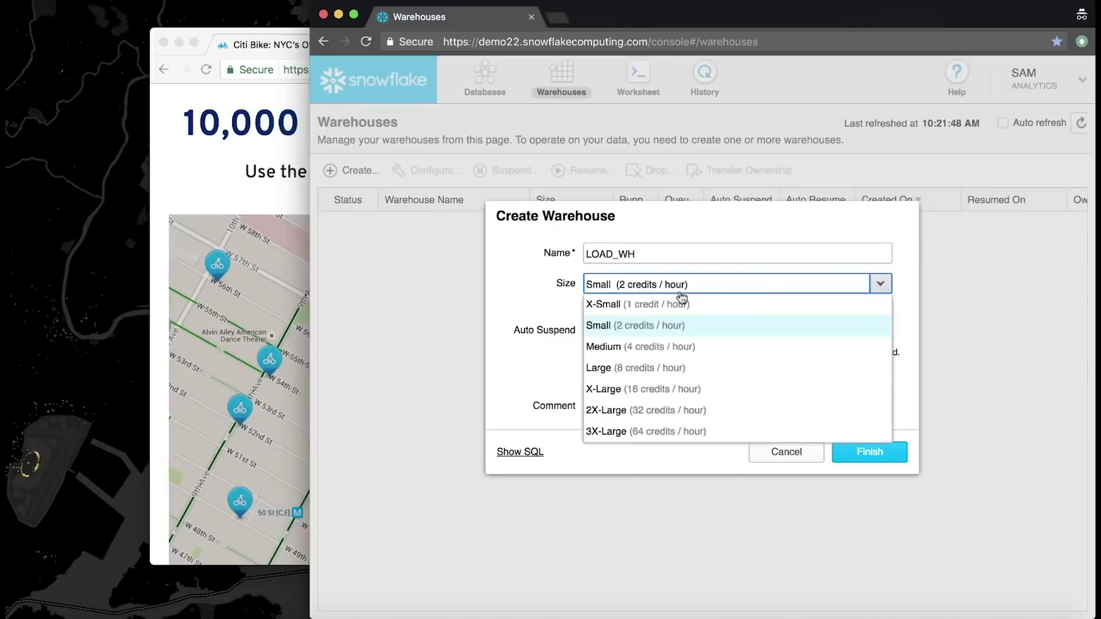
pyautogui.click(682, 305)
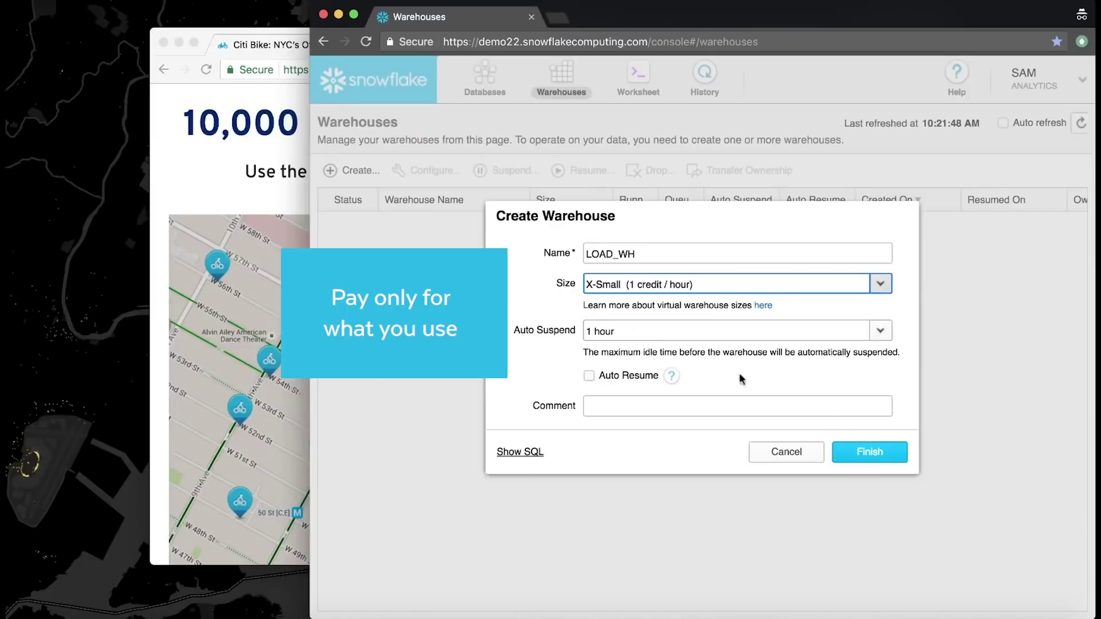
pyautogui.click(877, 455)
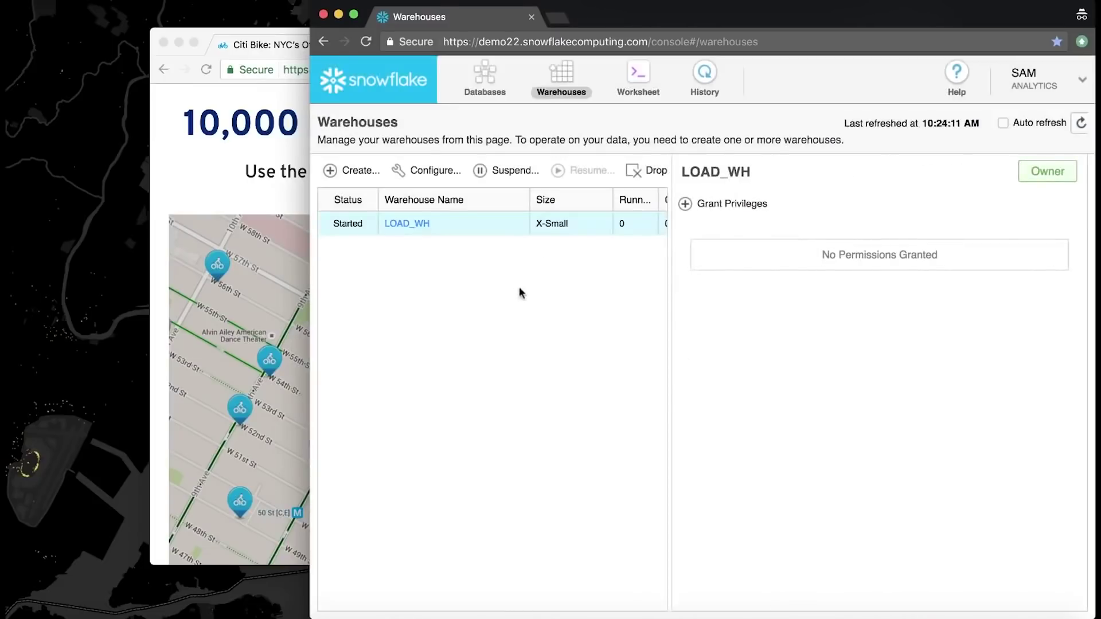
pyautogui.click(643, 79)
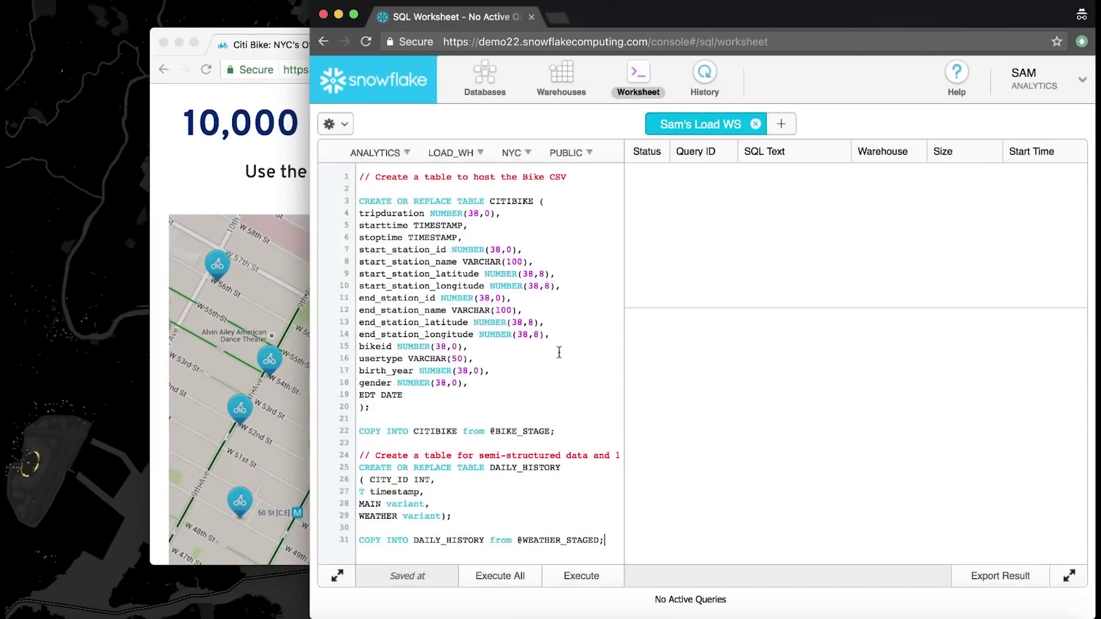
pyautogui.click(373, 407)
pyautogui.click(581, 575)
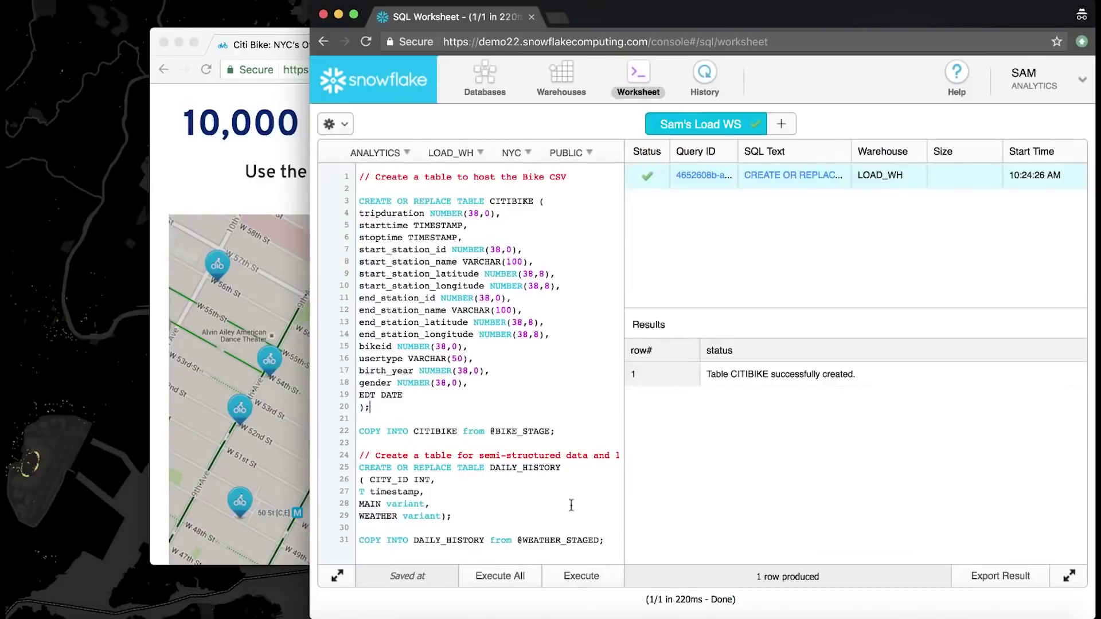
pyautogui.click(556, 431)
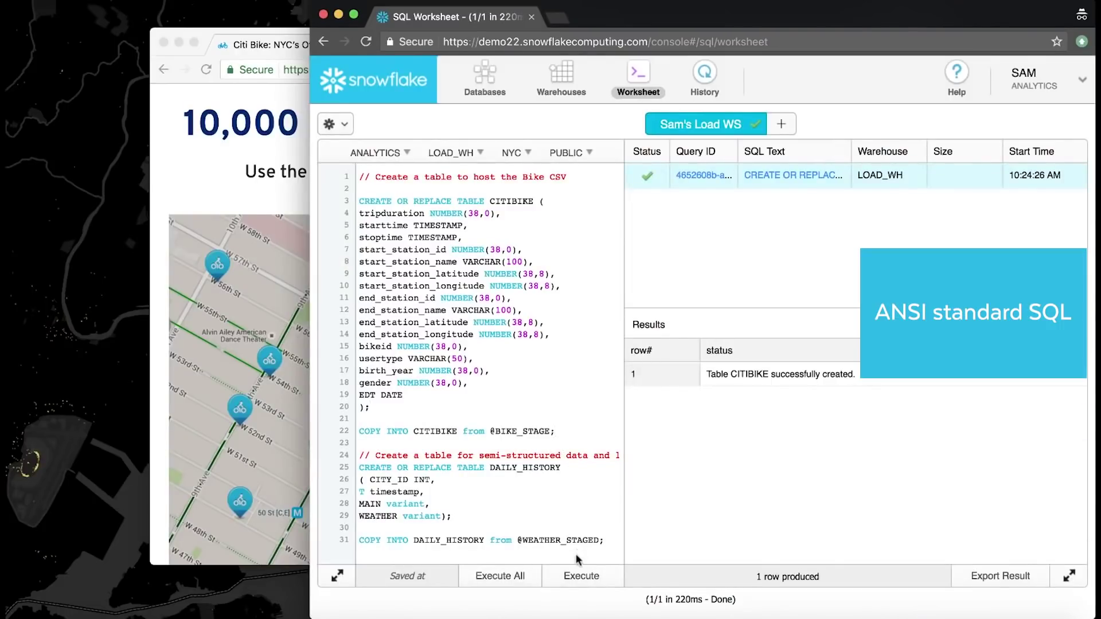
pyautogui.click(579, 577)
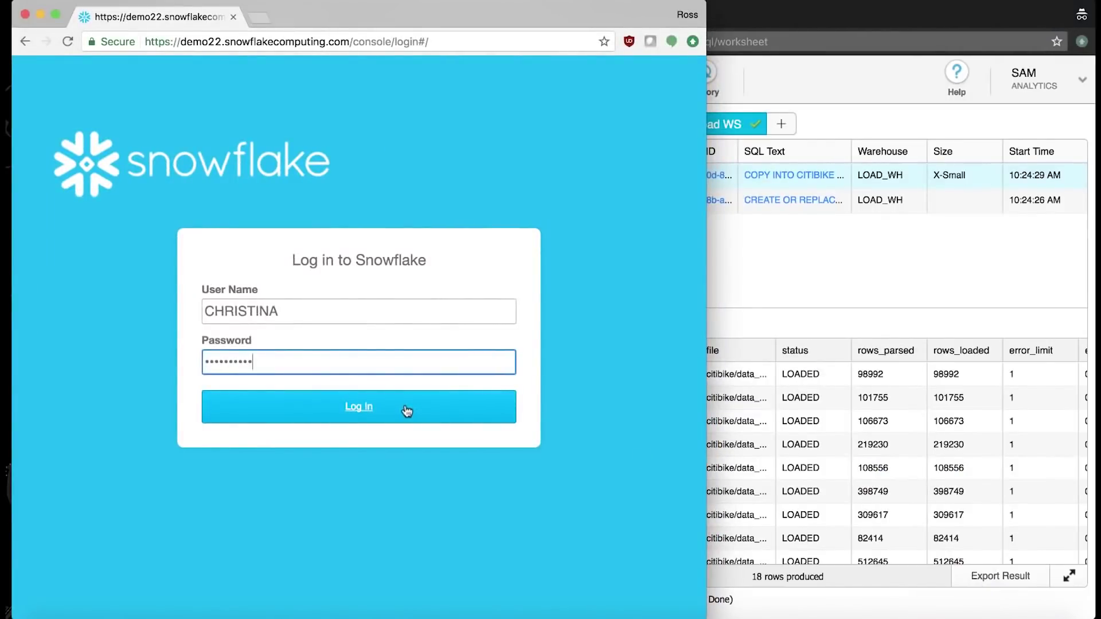
# - Log in to the second user's session and create a Medium warehouse named ANALYTICS_WH
pyautogui.click(405, 409)
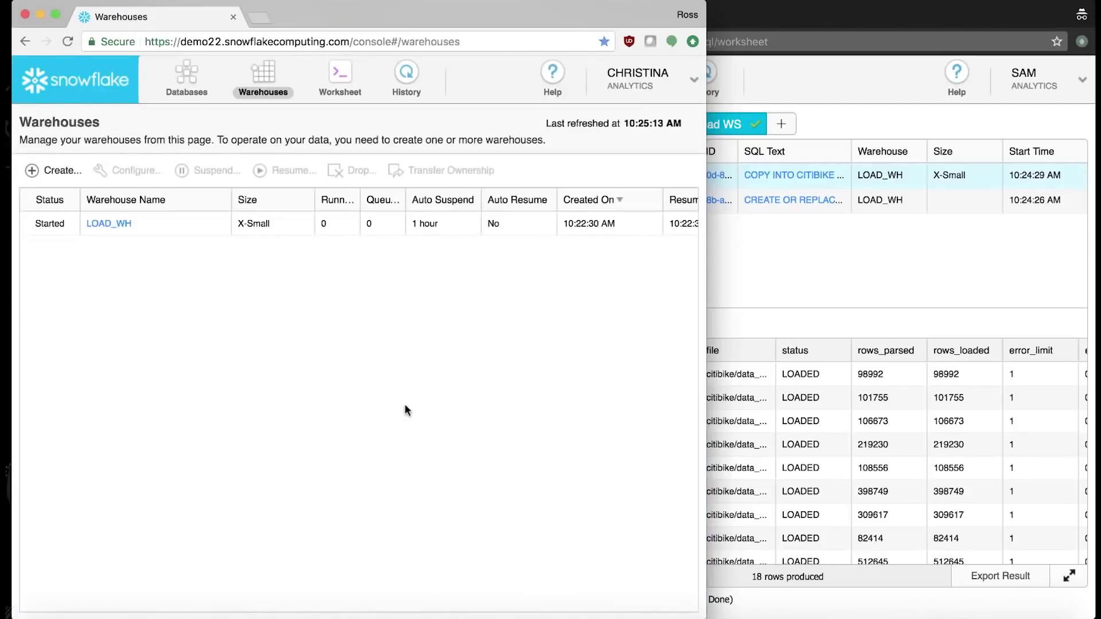
pyautogui.click(67, 171)
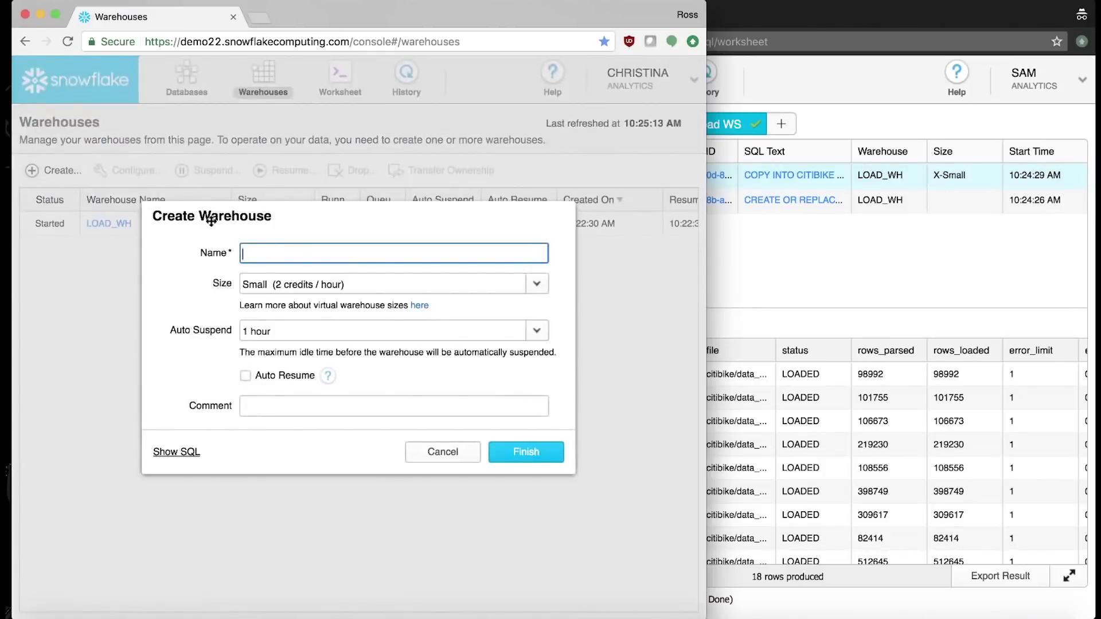
pyautogui.write('ANALYTICS_WH')
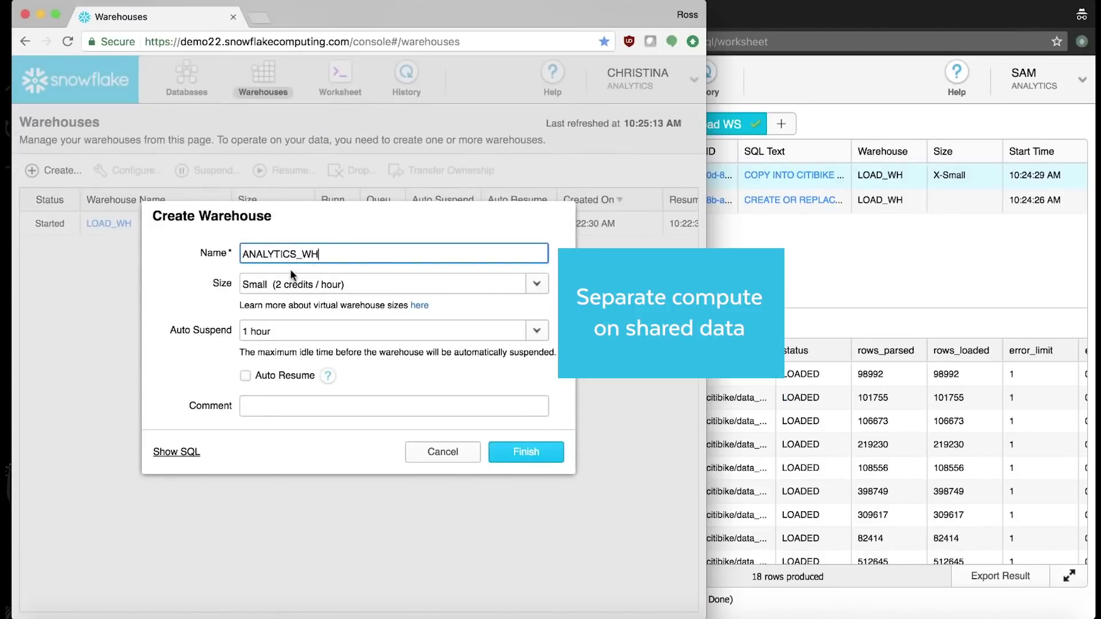
pyautogui.click(297, 285)
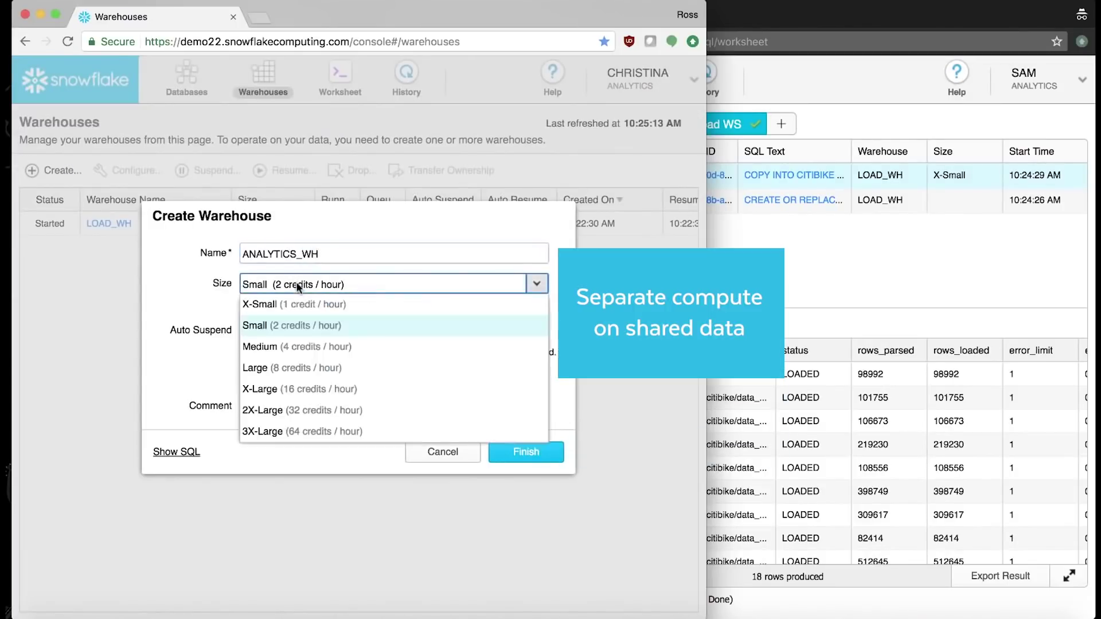
pyautogui.click(306, 345)
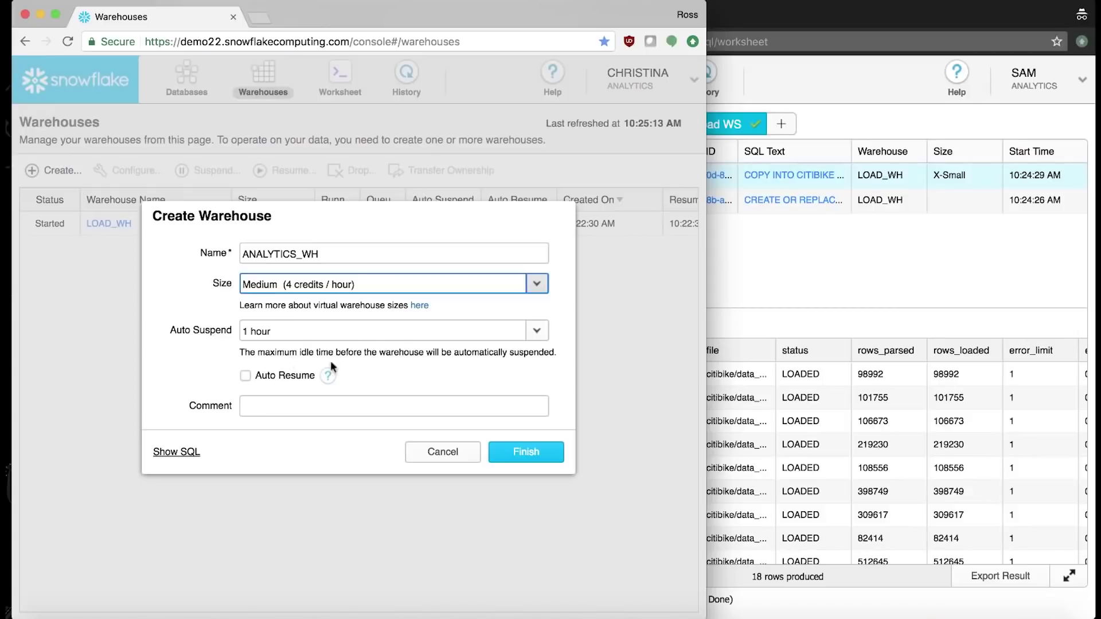
pyautogui.click(508, 457)
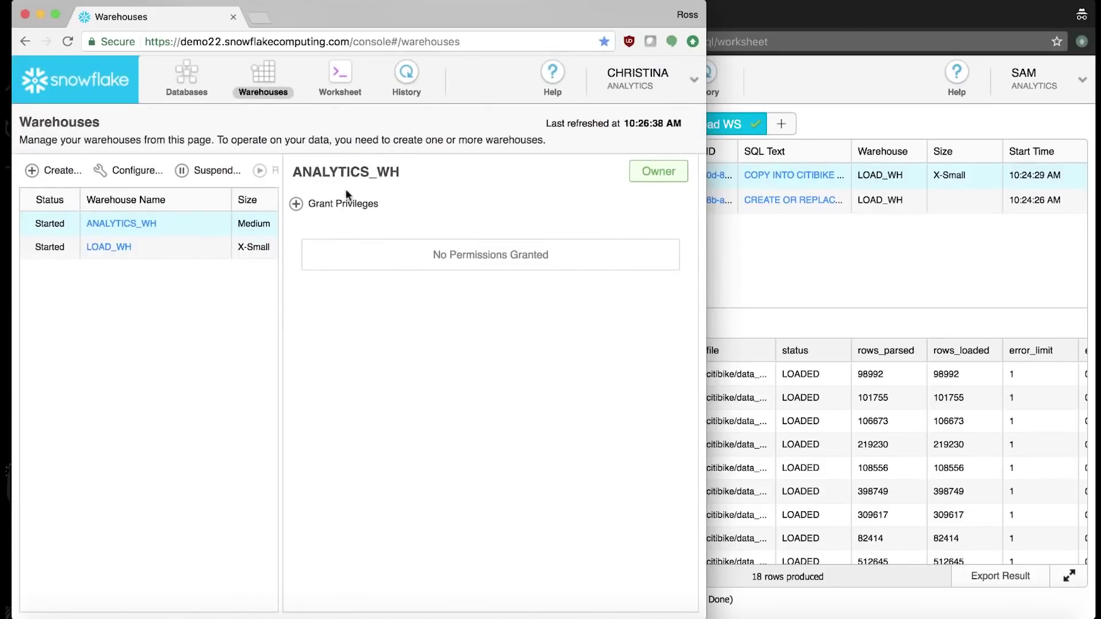
# - Run the first analysis worksheet query, rides per day, and sort its results by Rides in descending and ascending order
pyautogui.click(349, 83)
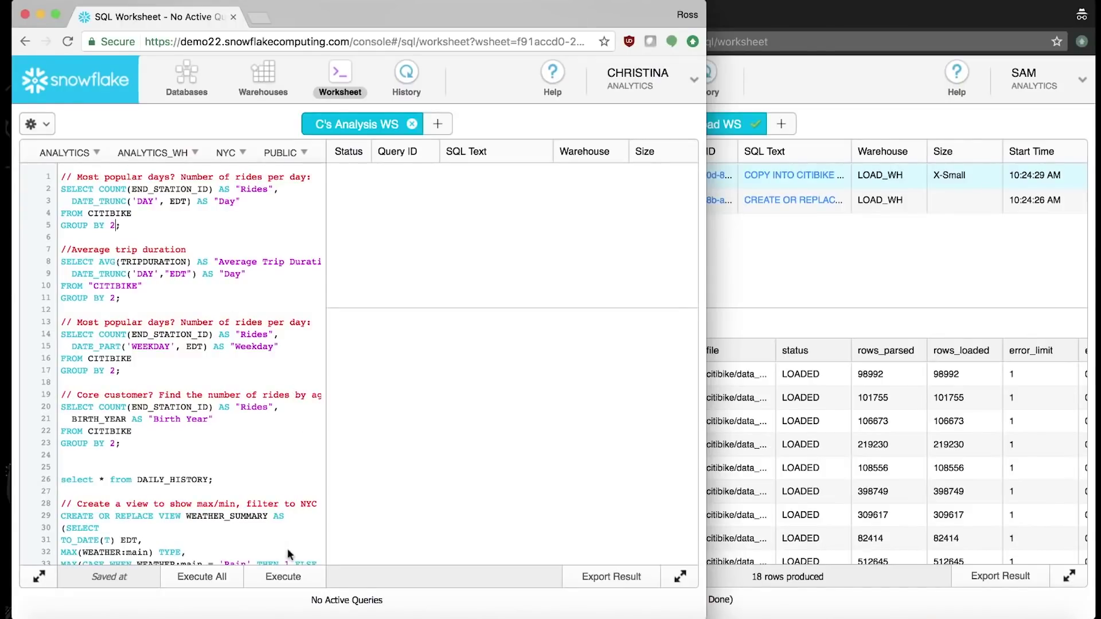
pyautogui.click(285, 576)
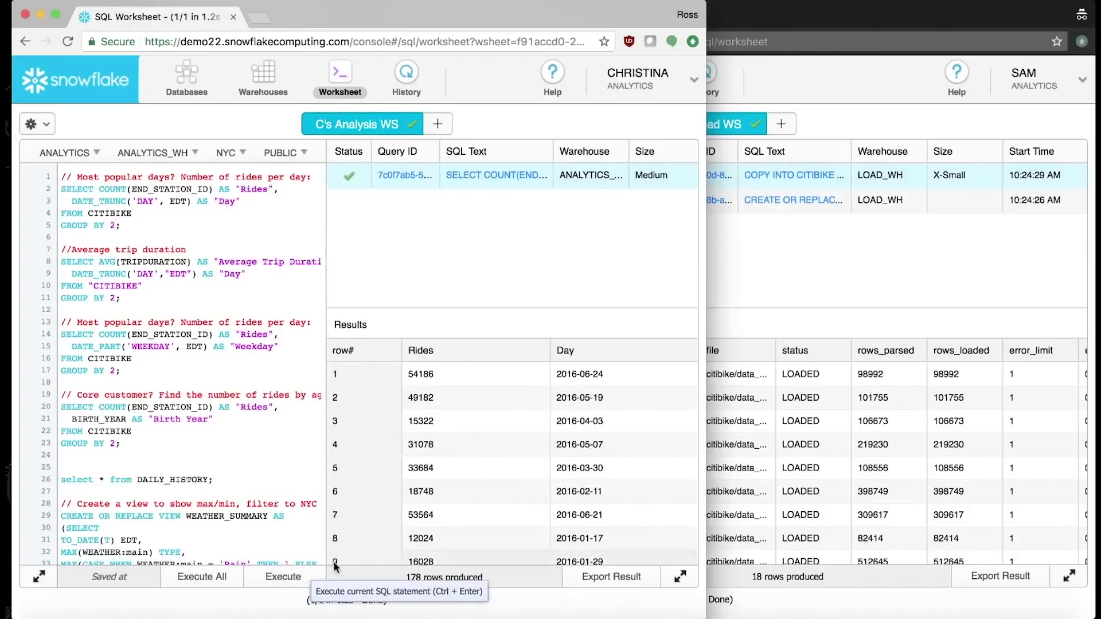
pyautogui.click(491, 349)
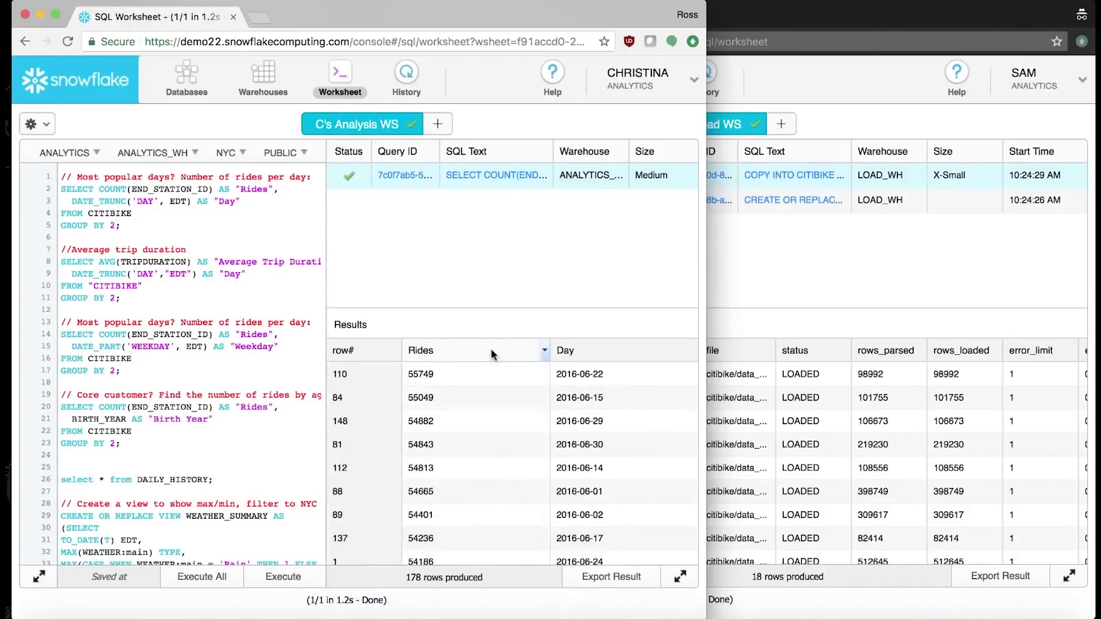
pyautogui.click(491, 350)
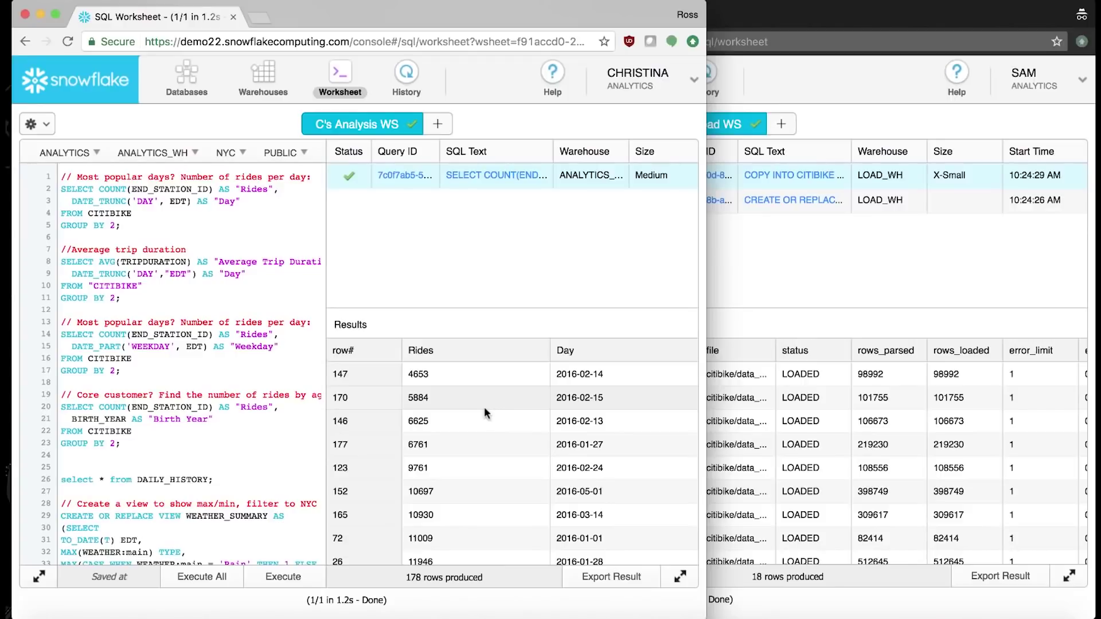
# - Run the average trip duration per day query and sort its results by Average Trip Duration in descending and ascending order
pyautogui.click(114, 297)
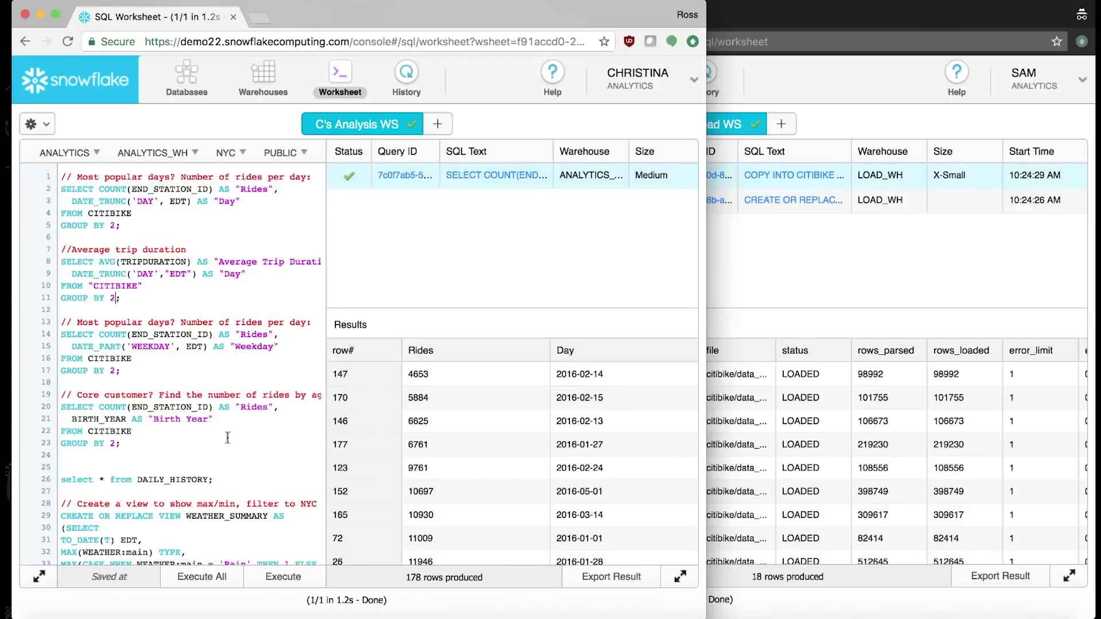
pyautogui.click(283, 577)
pyautogui.click(504, 349)
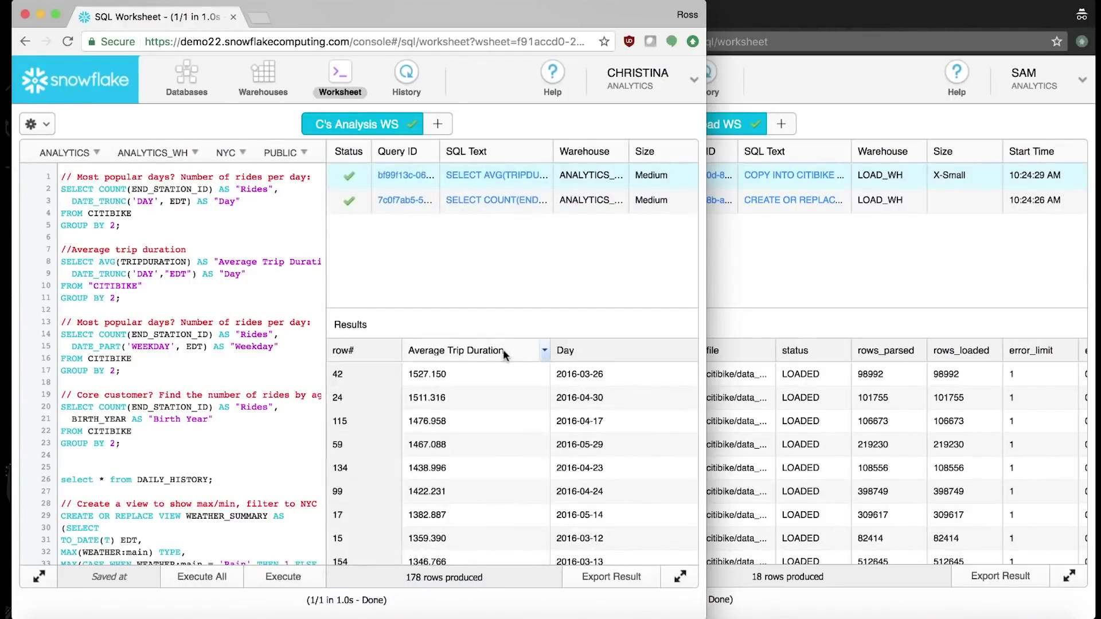
pyautogui.click(504, 349)
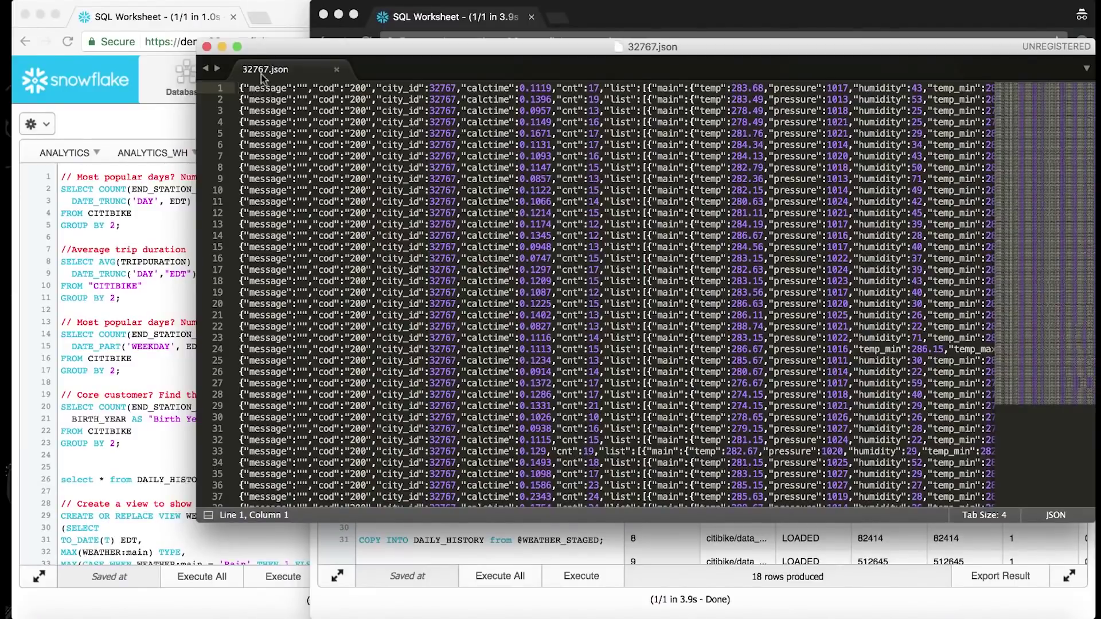
pyautogui.click(222, 47)
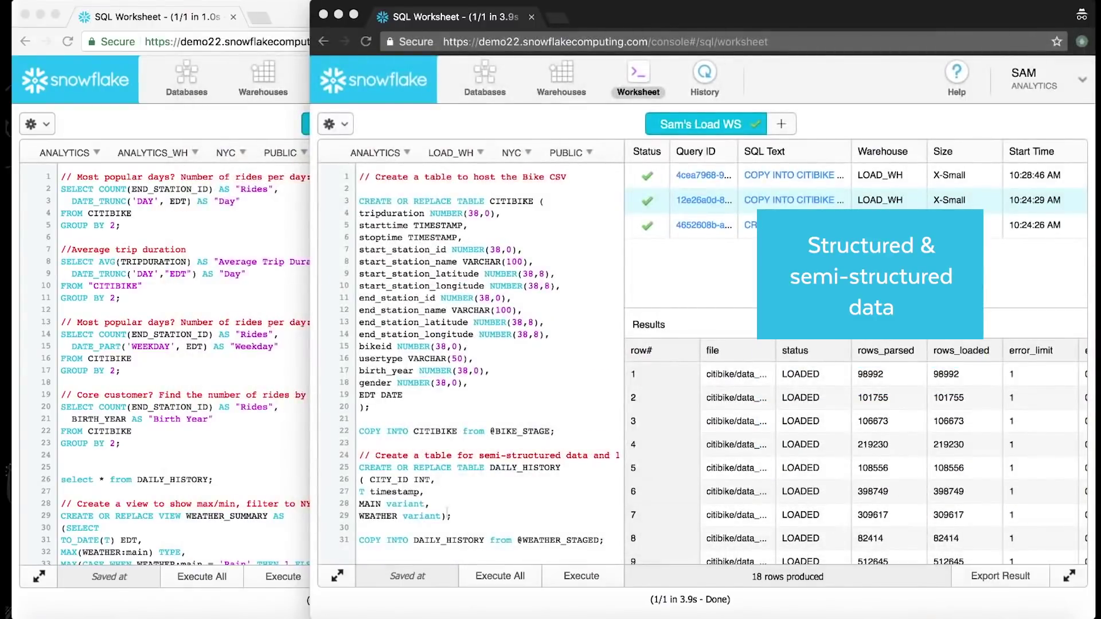
pyautogui.click(447, 514)
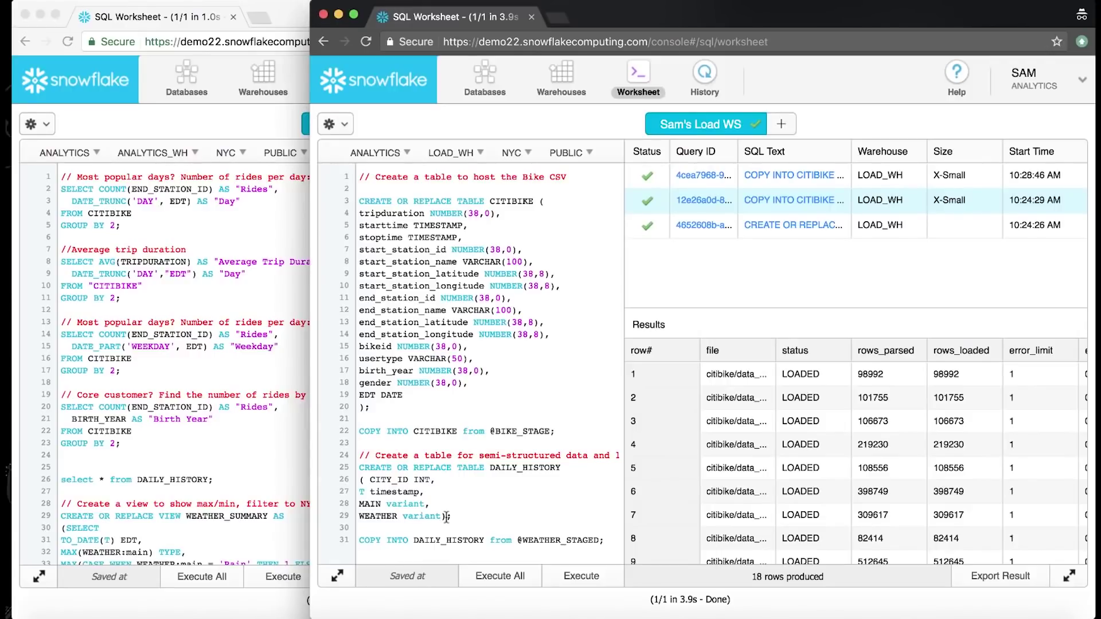
pyautogui.click(566, 578)
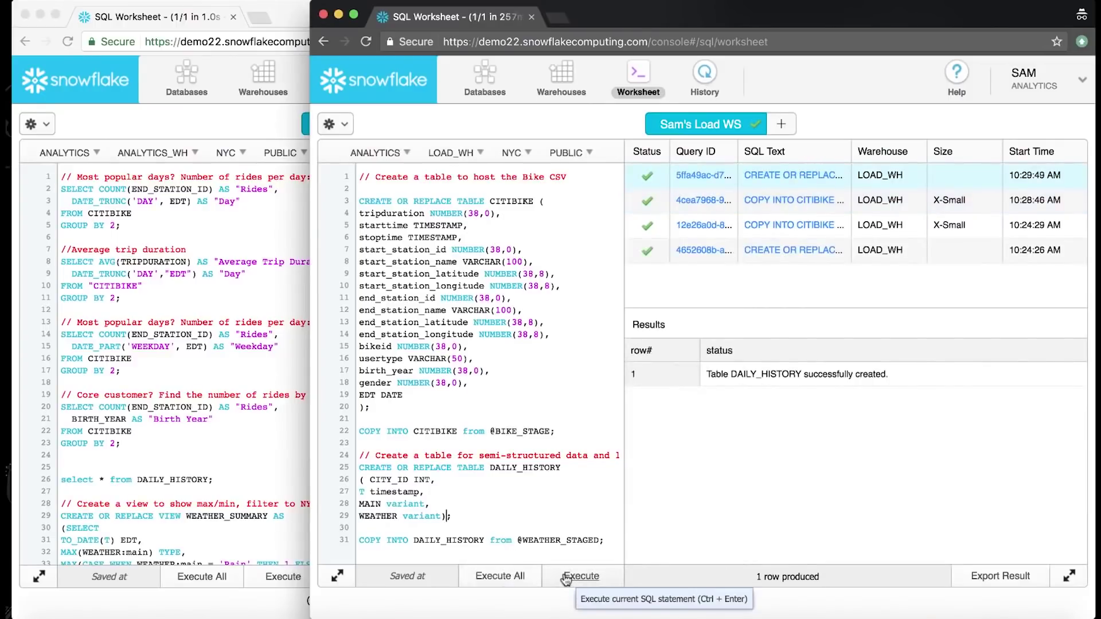
pyautogui.click(598, 541)
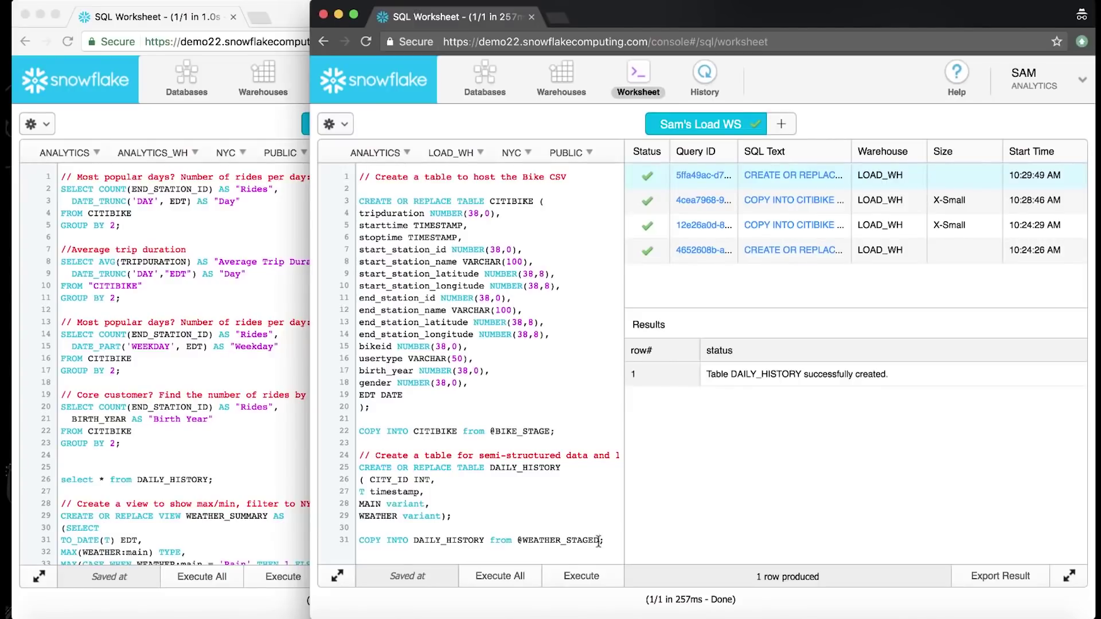
pyautogui.click(586, 569)
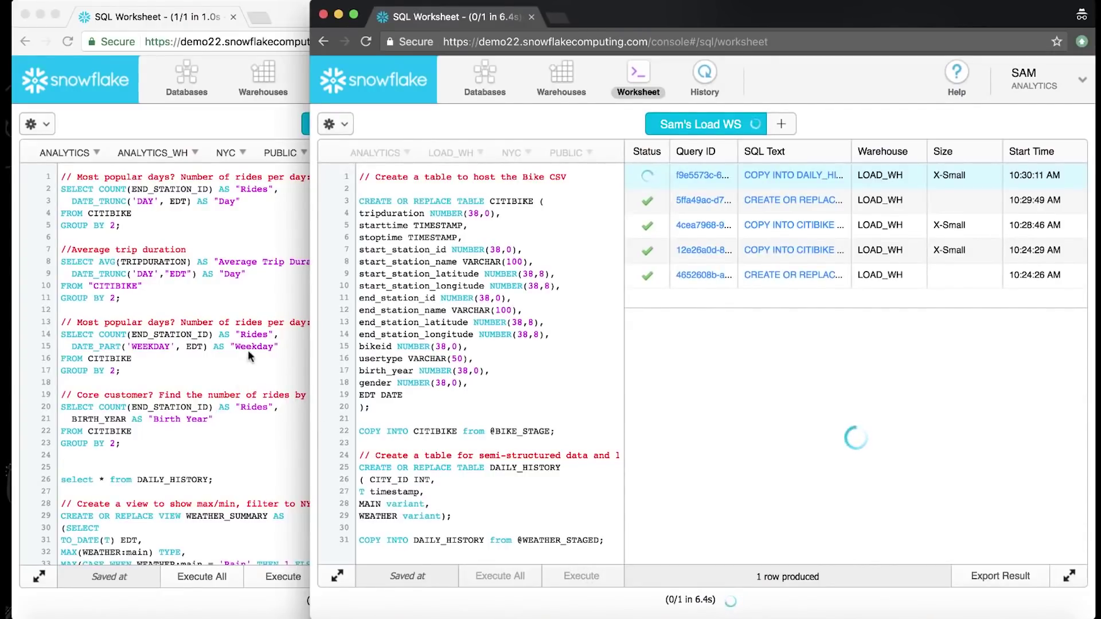
# - In the analysis worksheet, run the rides-per-weekday query sorted by descending Weekday and the rides-by-birth-year query sorted by descending Rides
pyautogui.click(122, 368)
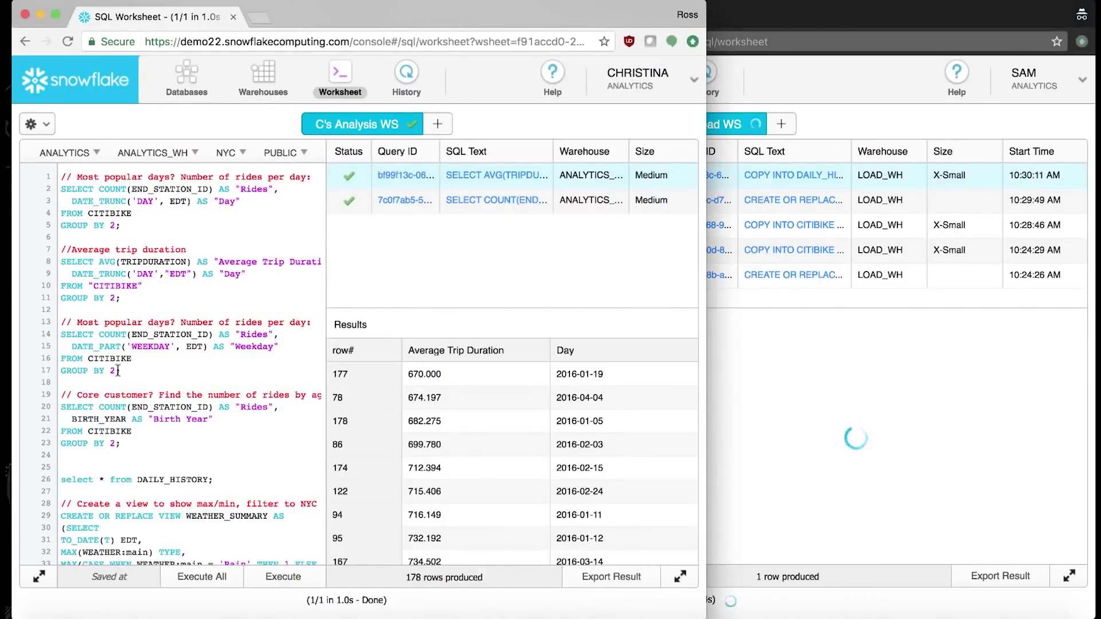
pyautogui.click(287, 578)
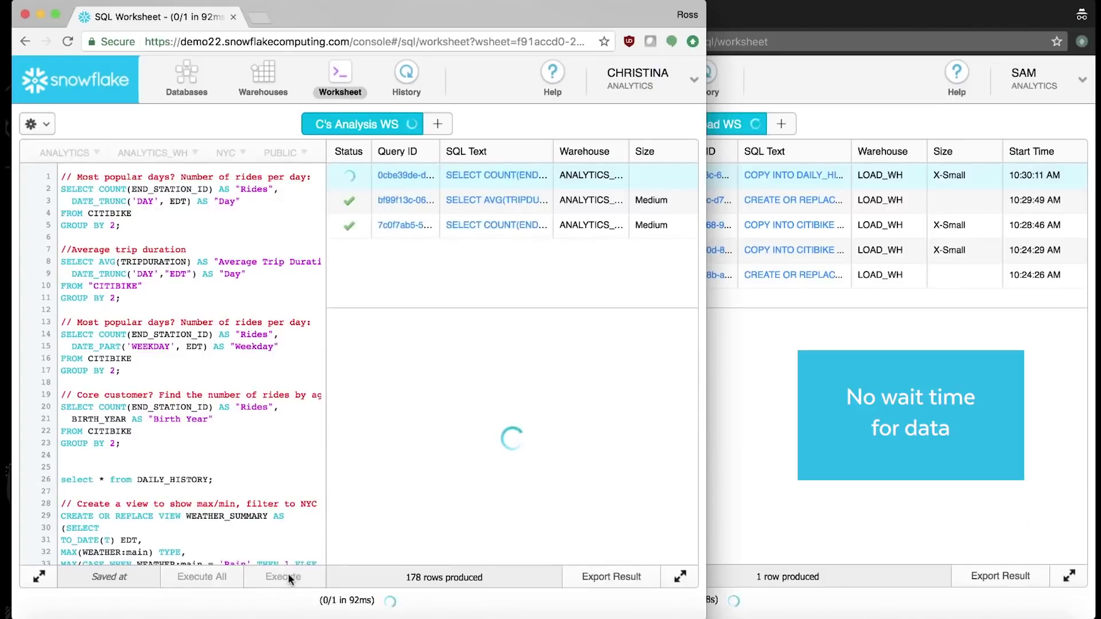
pyautogui.click(596, 350)
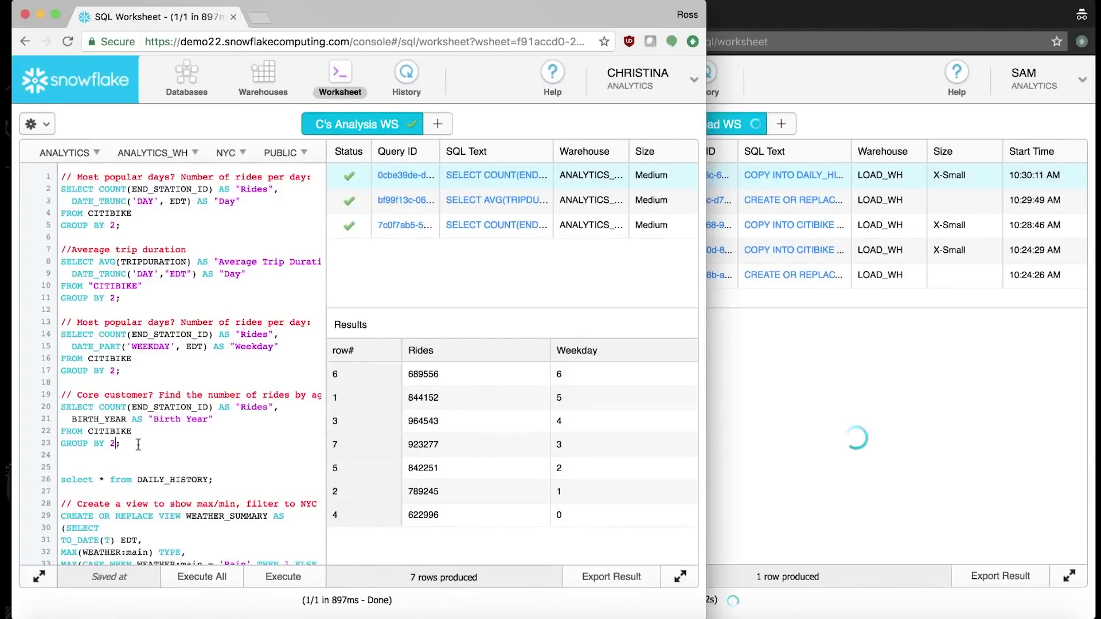
pyautogui.click(266, 579)
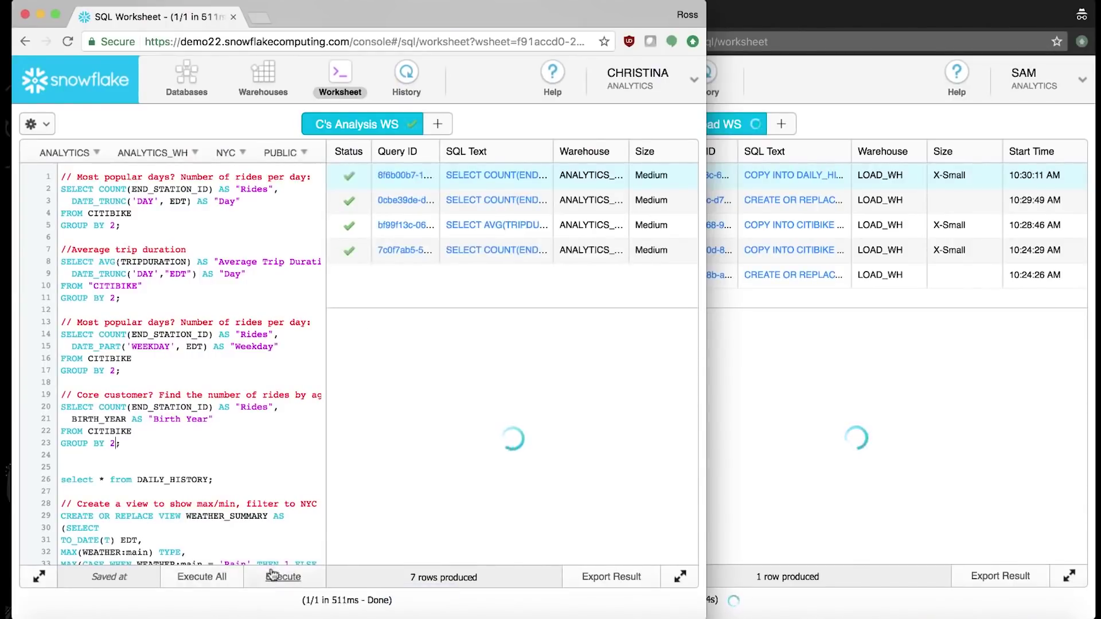
pyautogui.click(488, 350)
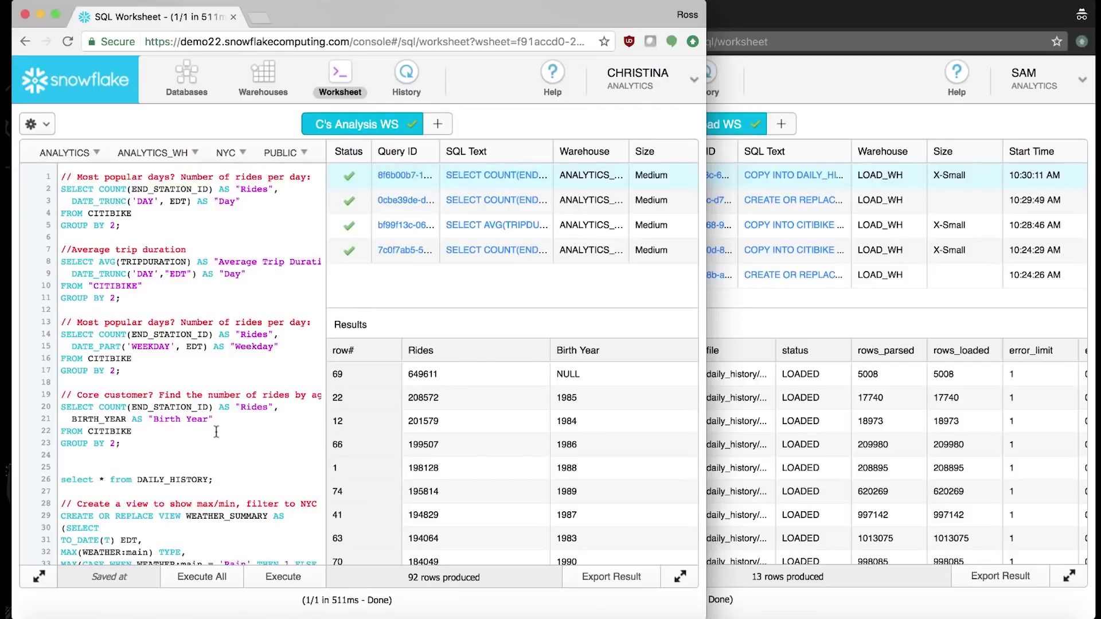
# - Review the query history, comparing users, warehouses and total durations
pyautogui.click(405, 80)
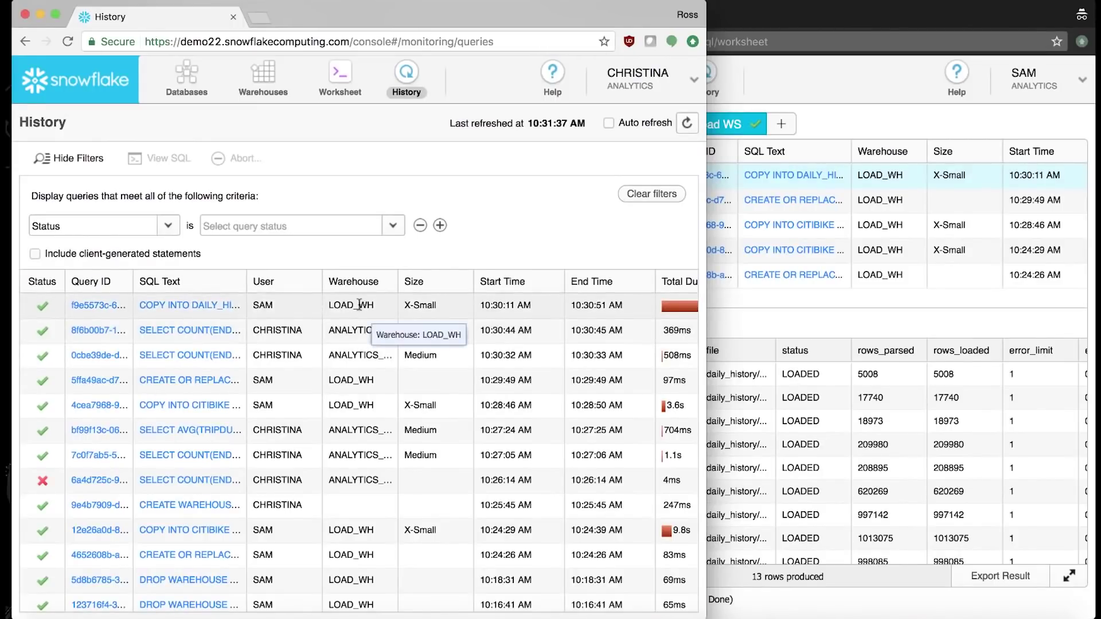
# - Select all rows from DAILY_HISTORY in the analysis worksheet and open the first row's WEATHER value
pyautogui.click(338, 86)
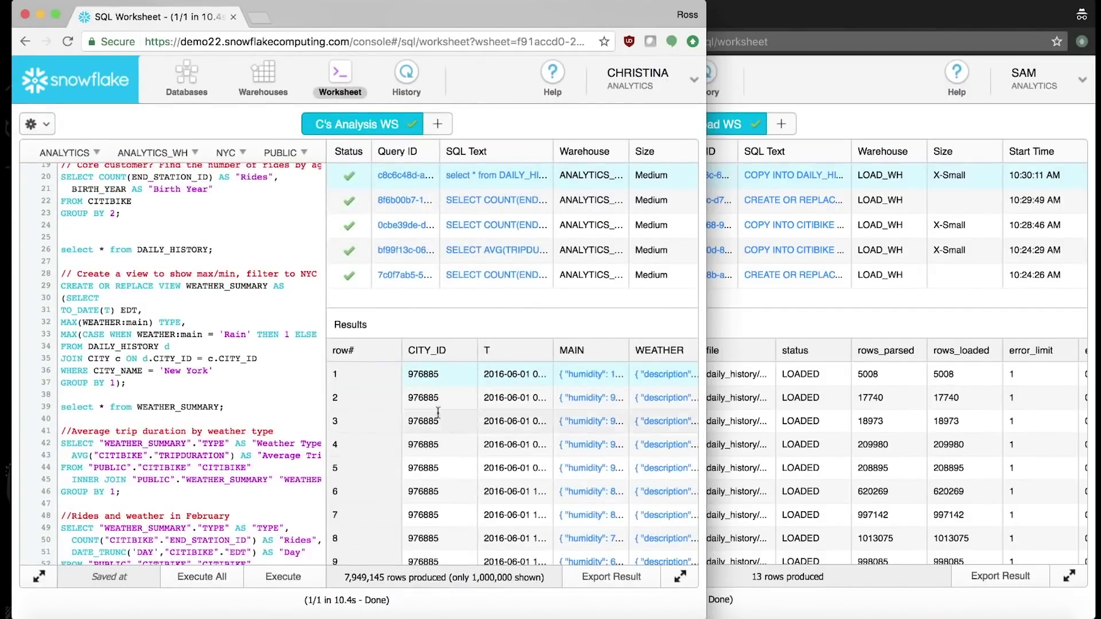
pyautogui.click(672, 376)
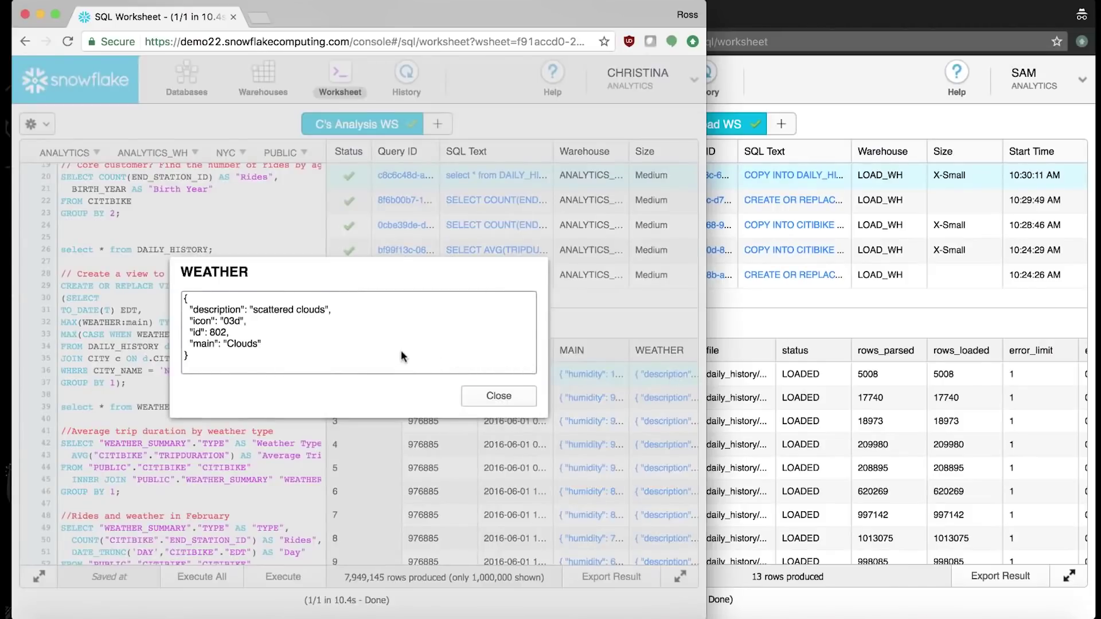
# - Close the WEATHER value, create the WEATHER_SUMMARY view filtered to New York, and select all its rows
pyautogui.click(508, 406)
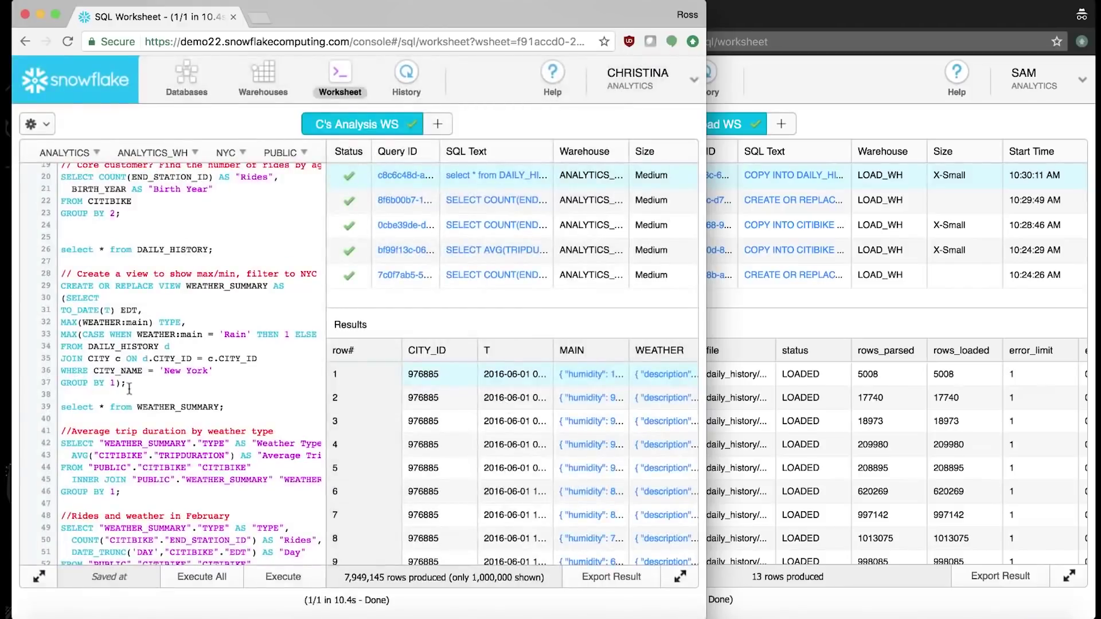
pyautogui.click(282, 579)
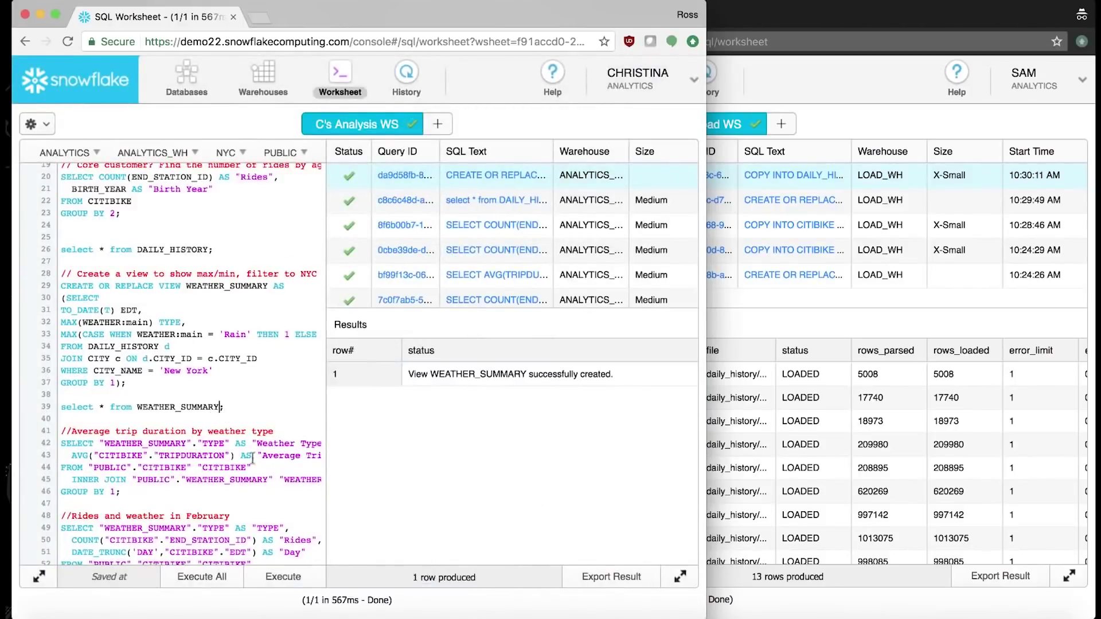
pyautogui.click(264, 578)
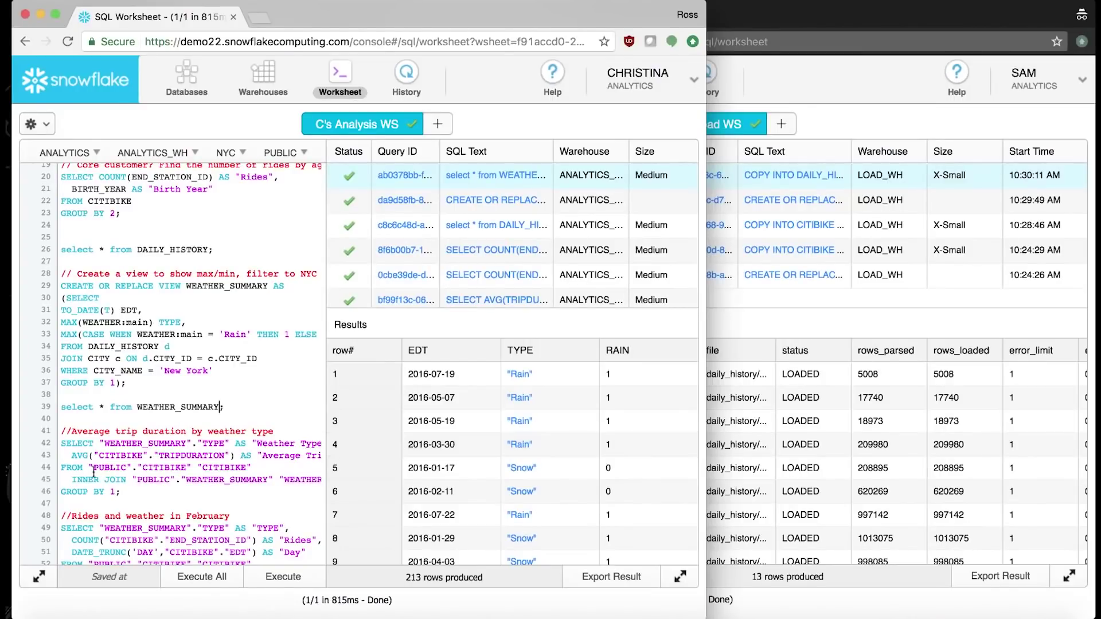
# - Run the average-trip-duration-by-weather-type query and sort its results by descending Average Trip Duration
pyautogui.click(266, 579)
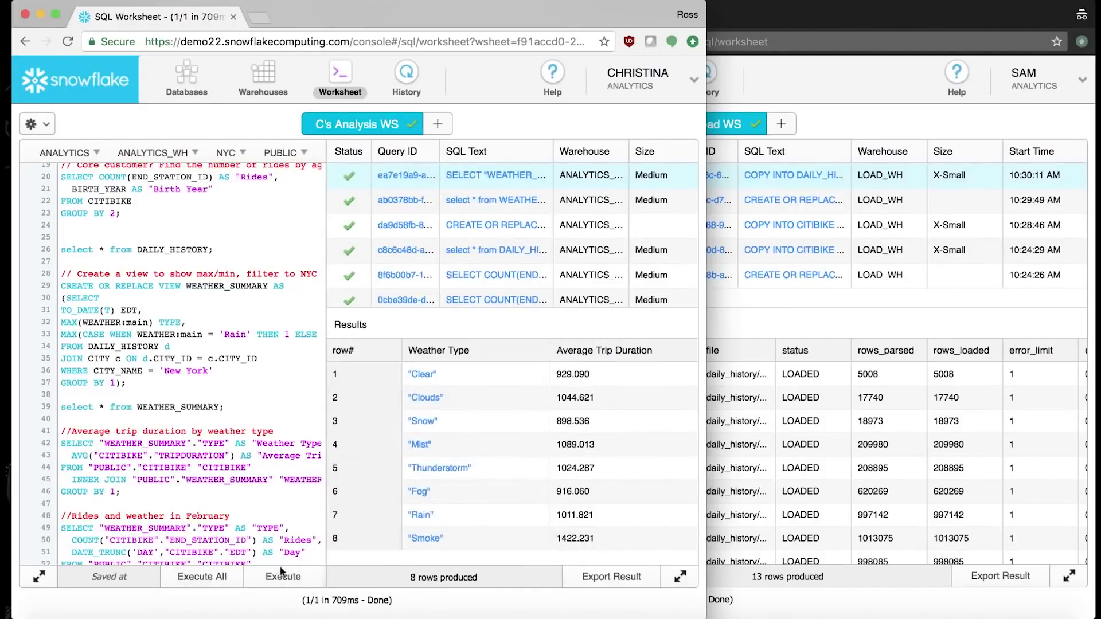
pyautogui.click(510, 353)
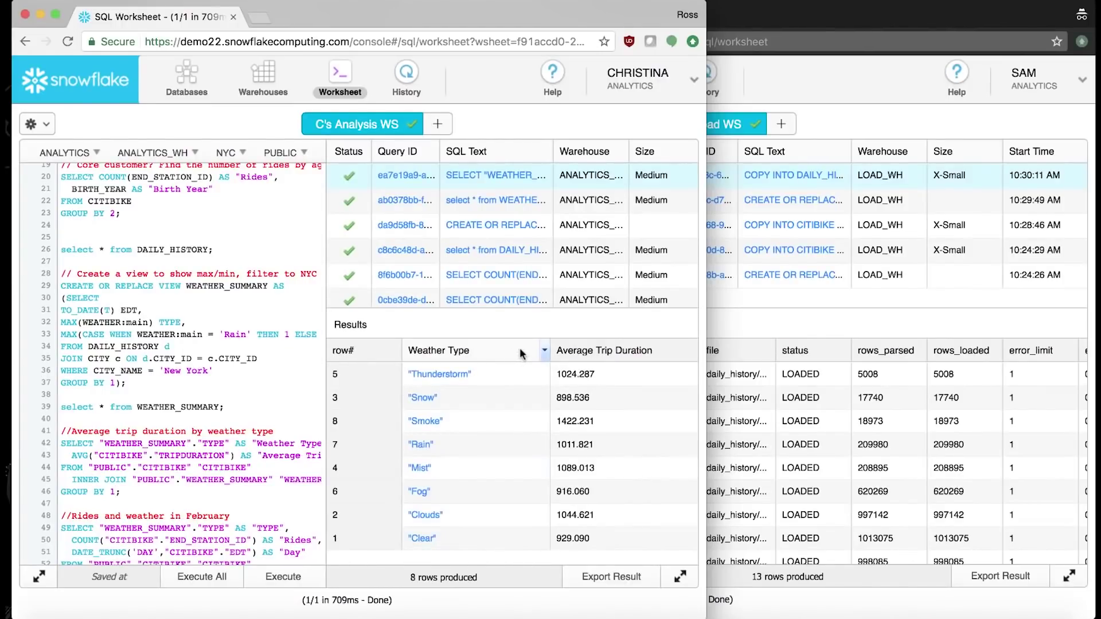
pyautogui.click(571, 351)
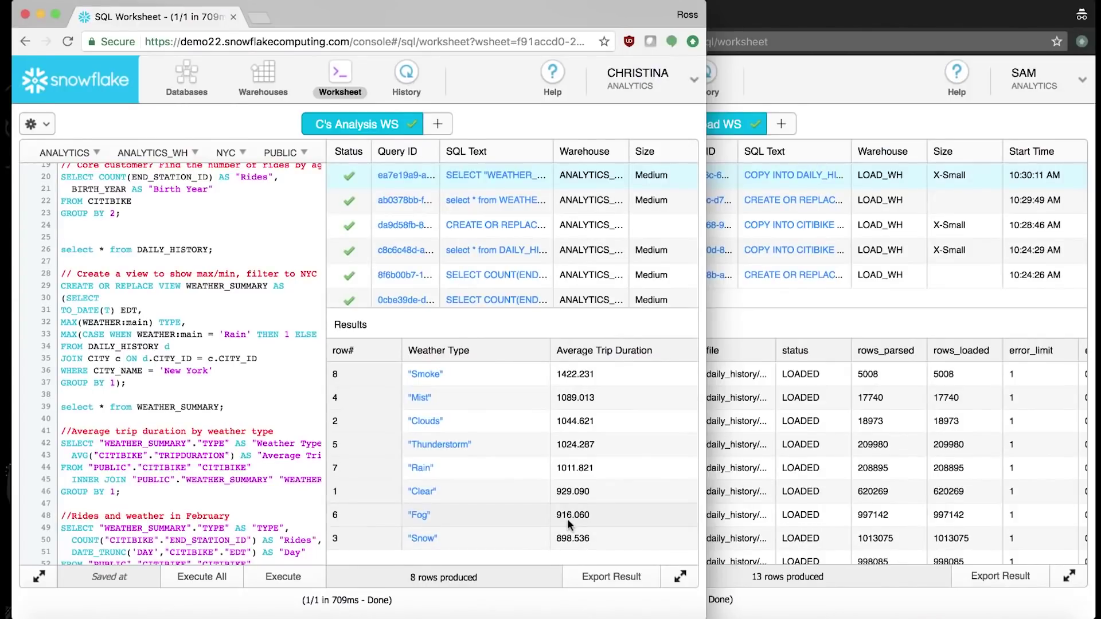
# - Run the "Rides and weather in February" query and sort its results by ascending Rides
pyautogui.scroll(-2, 255, 523)
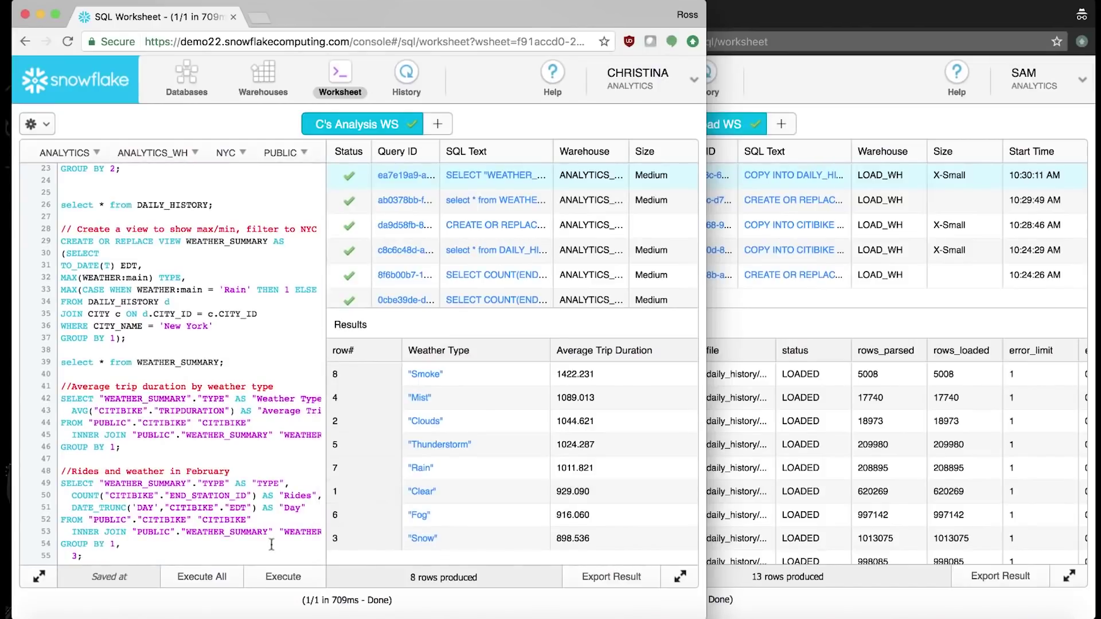
pyautogui.click(271, 545)
pyautogui.press('super+Return')
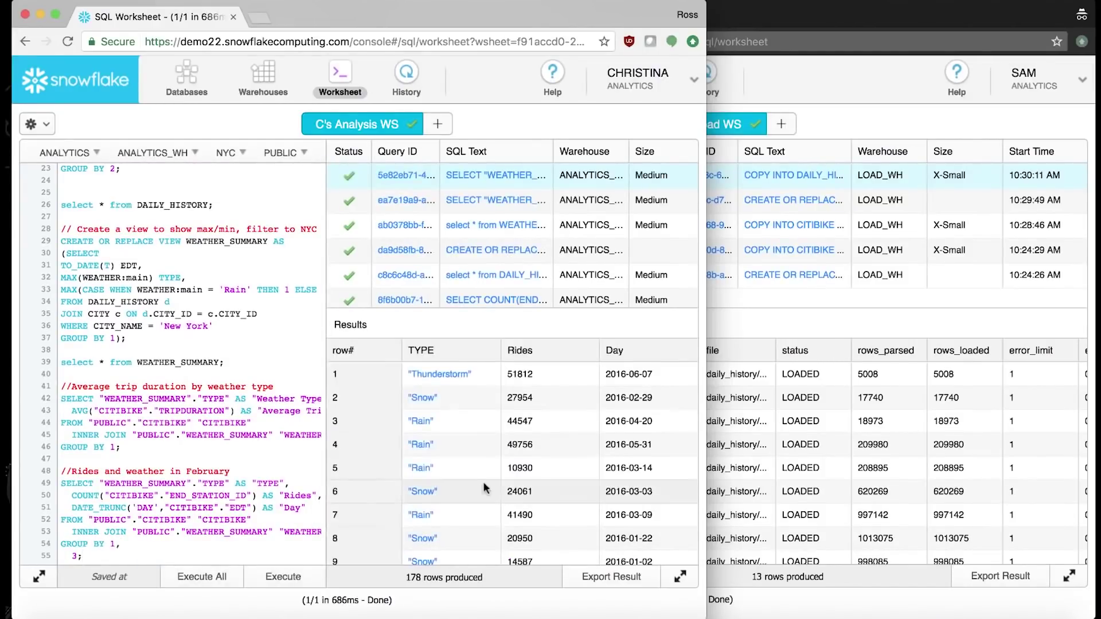
pyautogui.click(565, 351)
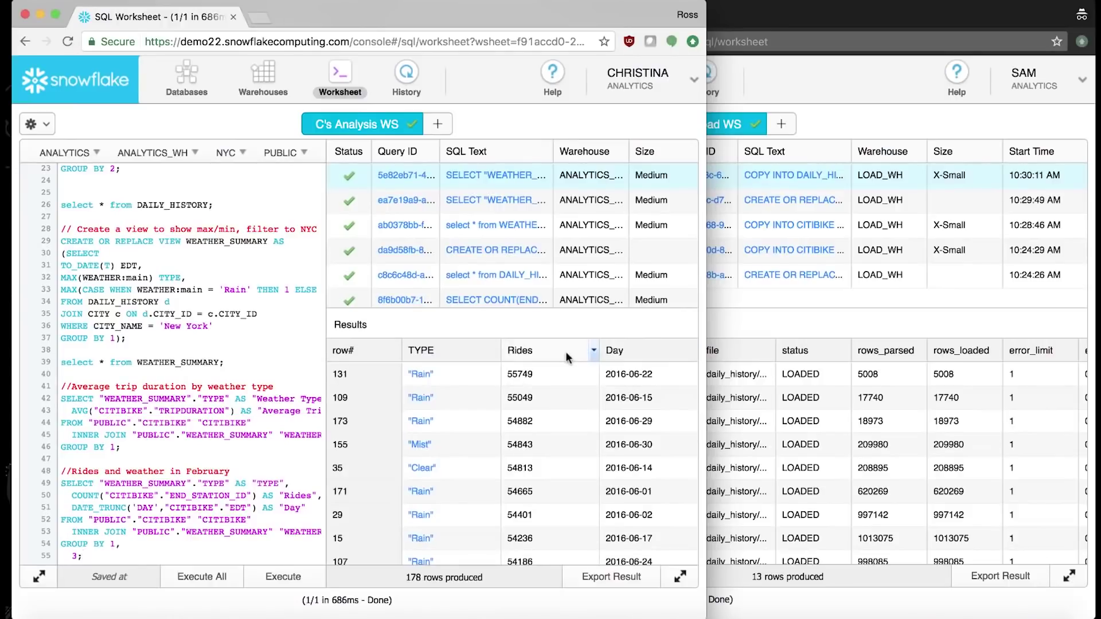
pyautogui.click(566, 351)
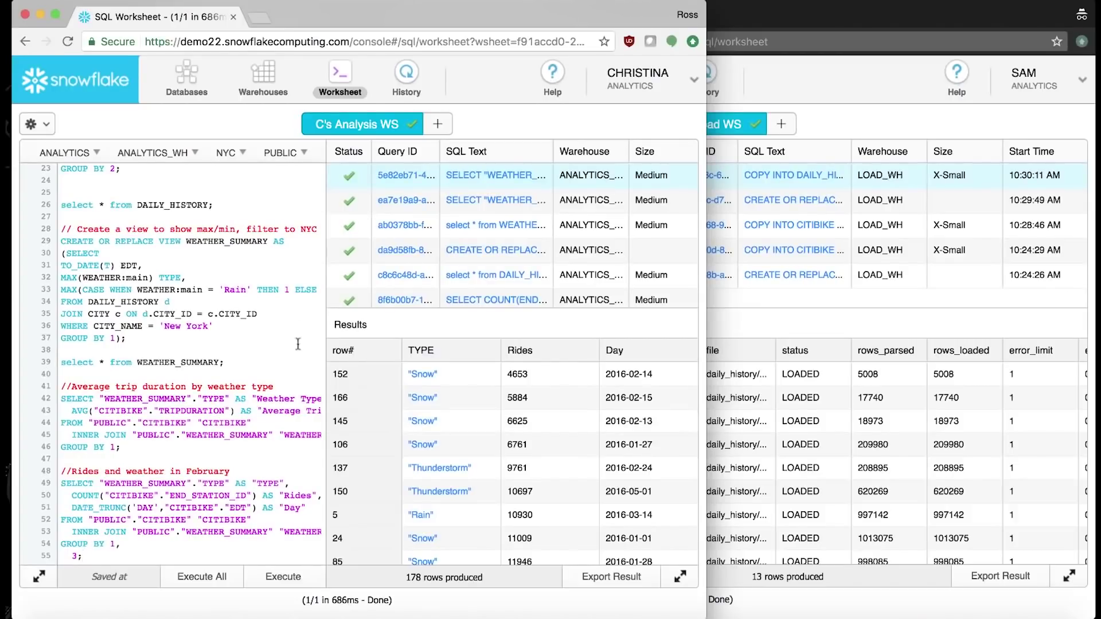
# - Suspend both the ANALYTICS_WH and LOAD_WH warehouses
pyautogui.click(269, 78)
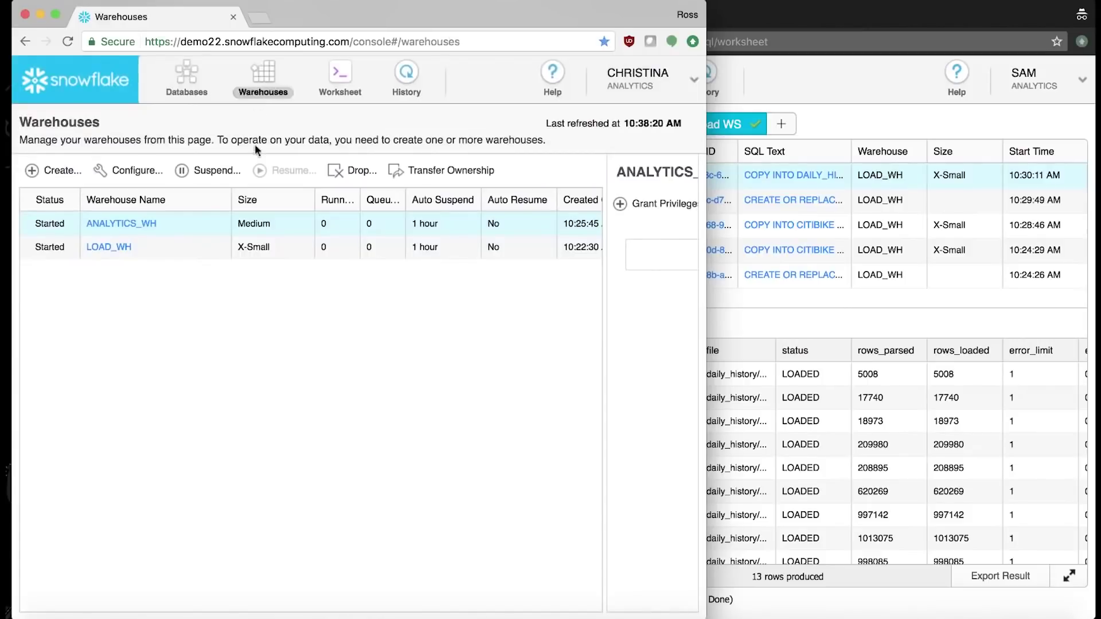
pyautogui.click(193, 227)
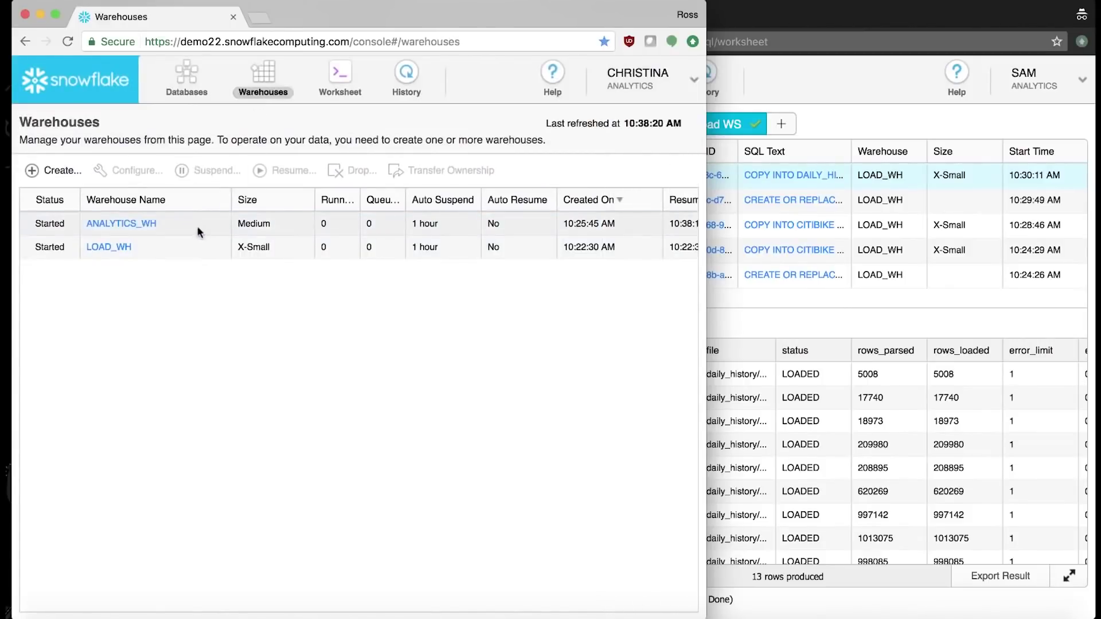
pyautogui.click(197, 226)
pyautogui.click(206, 179)
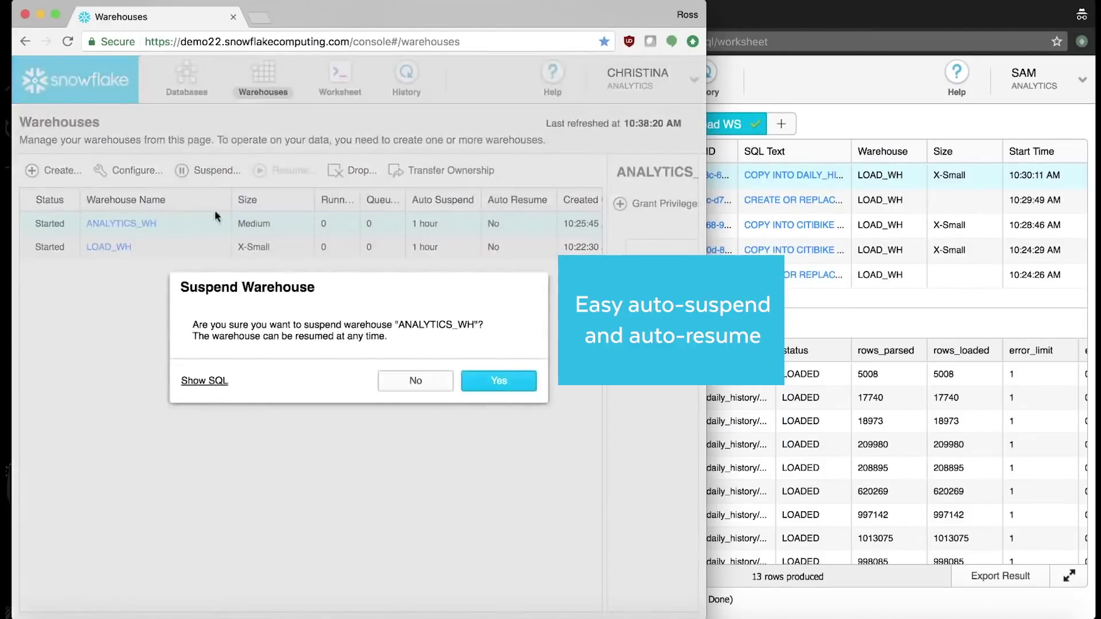
pyautogui.click(469, 382)
pyautogui.click(212, 248)
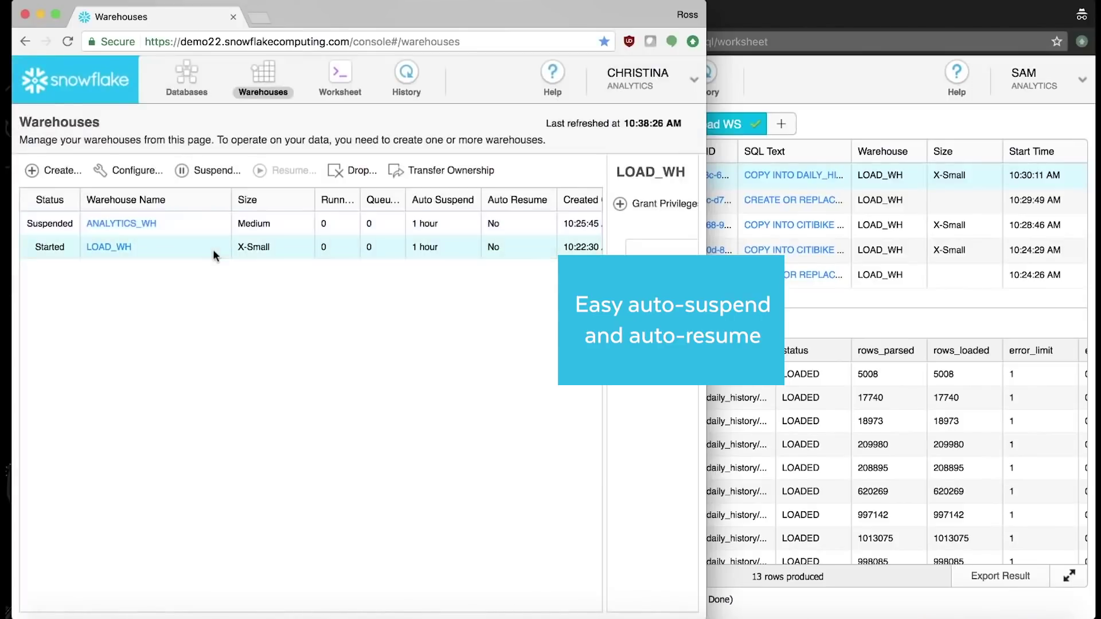
pyautogui.click(209, 171)
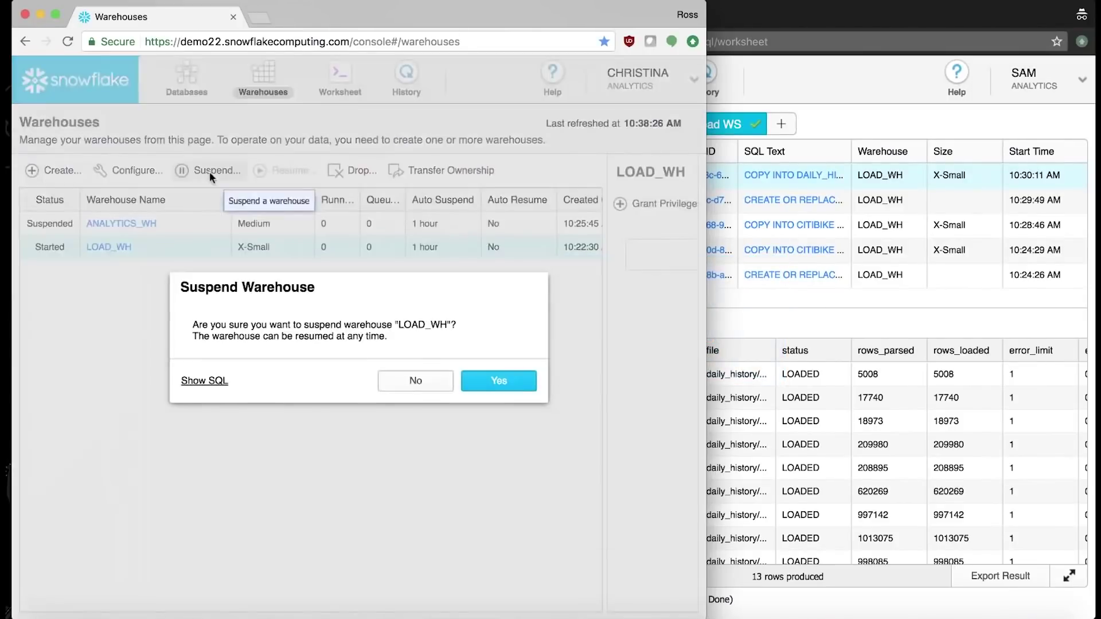
pyautogui.click(520, 383)
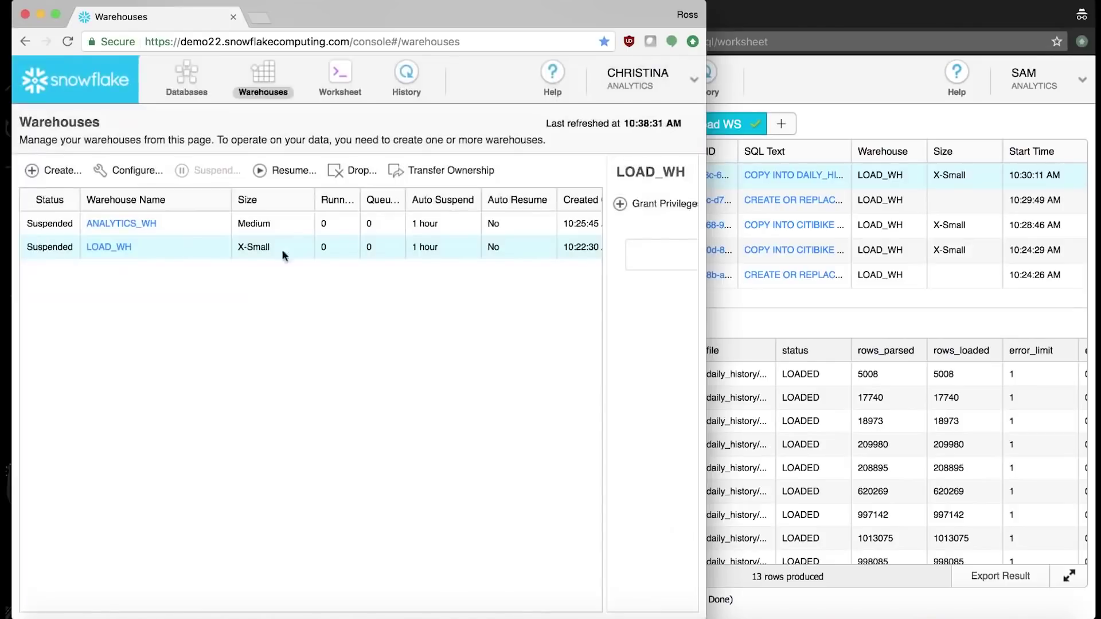
# - Enable Auto Resume for the LOAD_WH and ANALYTICS_WH warehouses
pyautogui.click(131, 171)
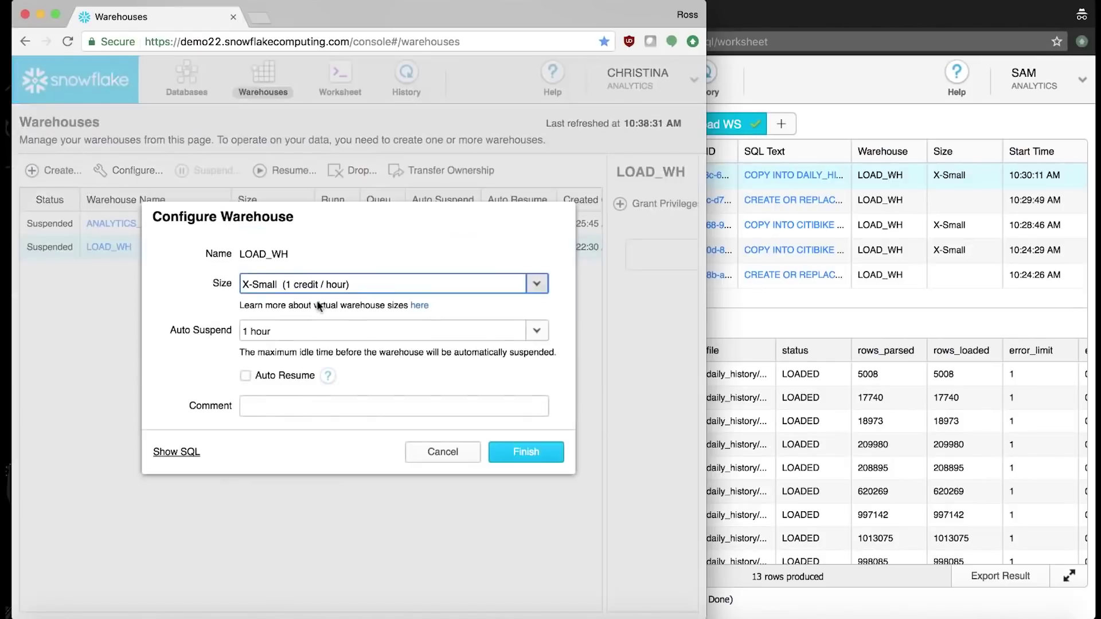
pyautogui.click(281, 375)
pyautogui.click(521, 452)
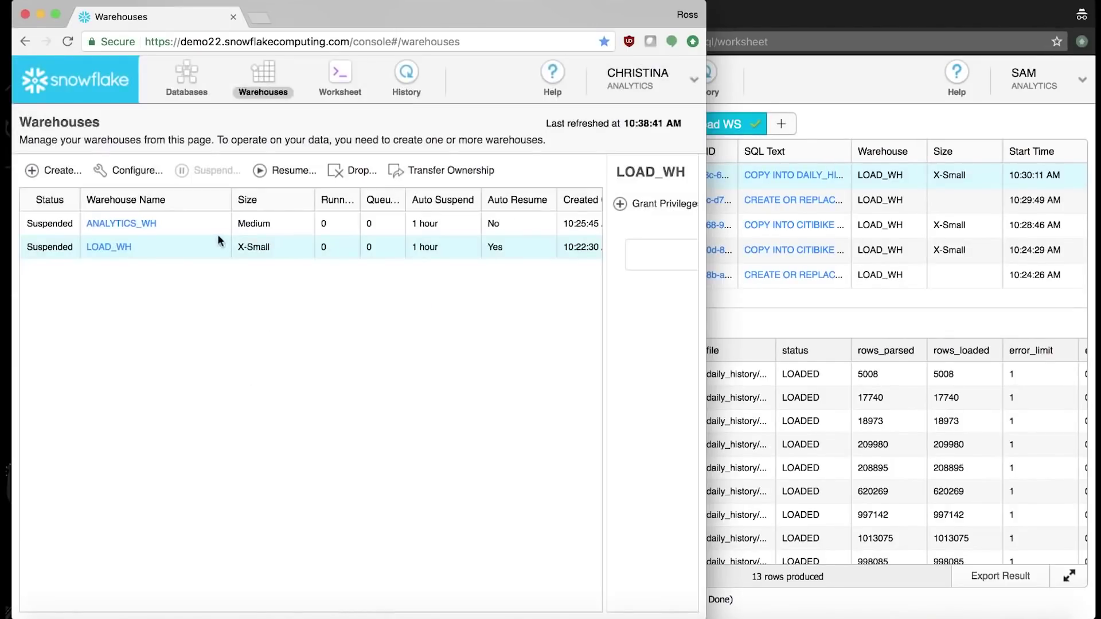
pyautogui.click(217, 233)
pyautogui.click(123, 175)
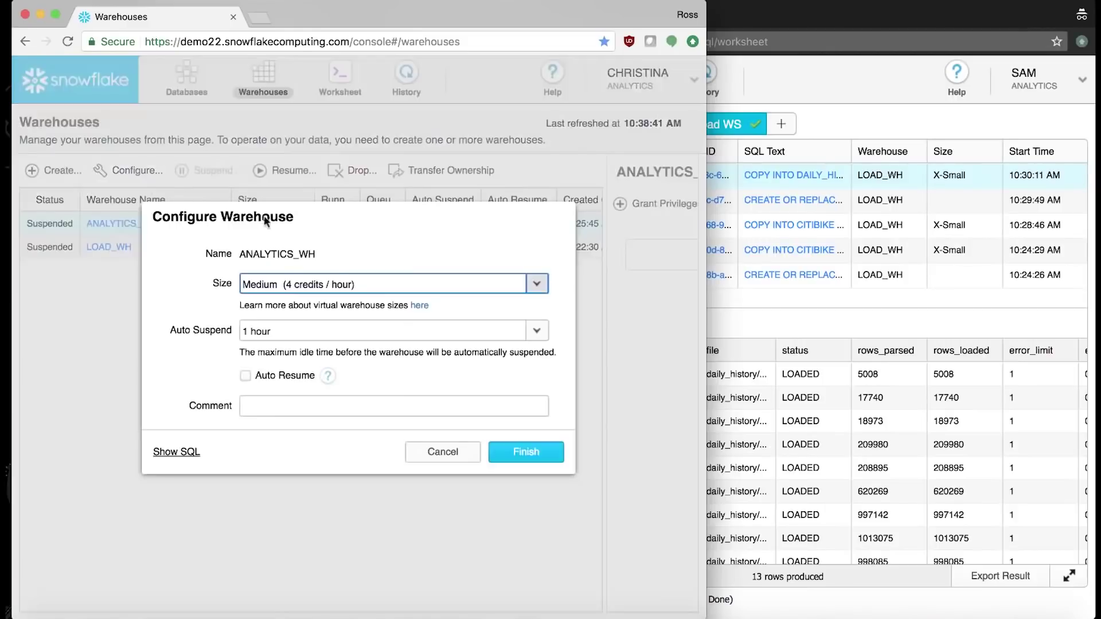
pyautogui.click(245, 376)
pyautogui.click(513, 451)
# - Examine the NYC database's table sizes and the warehouses' status and Auto Resume settings
pyautogui.click(172, 73)
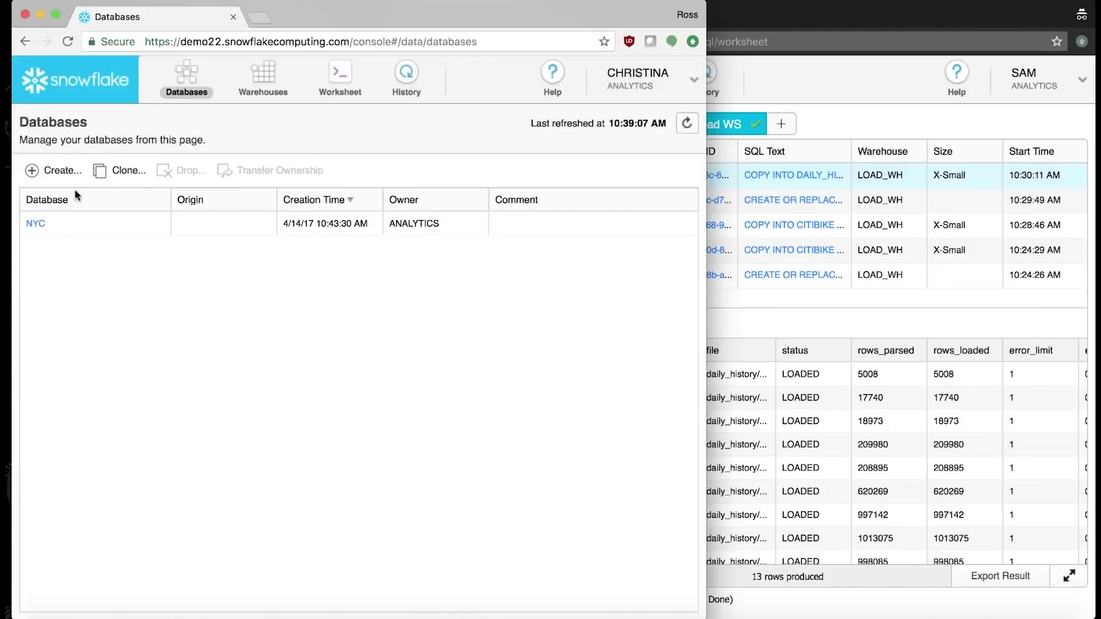
pyautogui.click(35, 223)
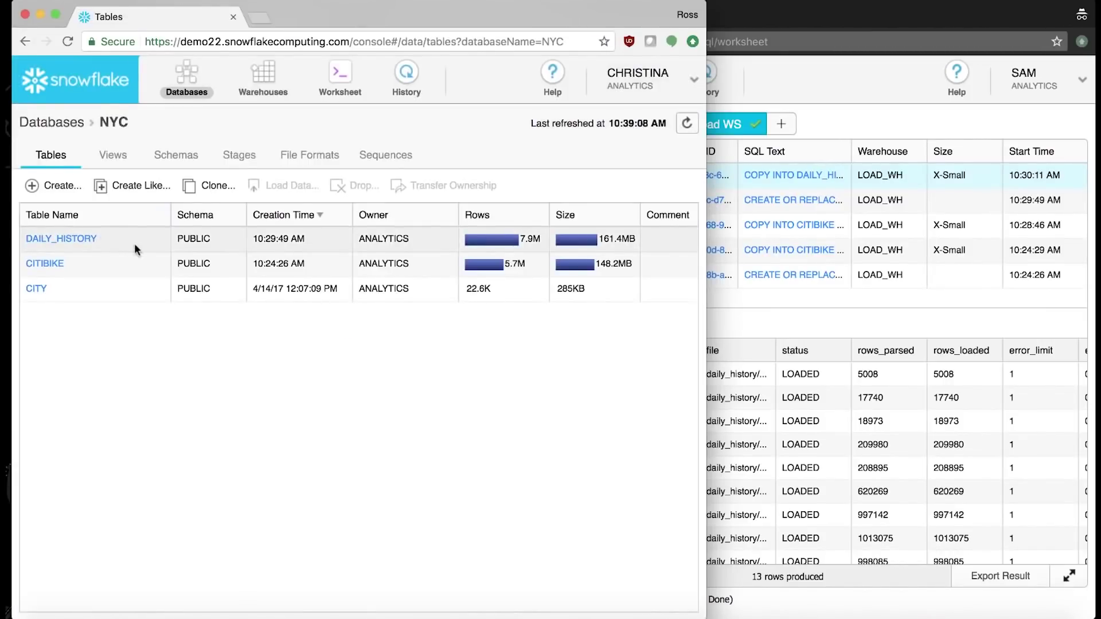
pyautogui.click(263, 80)
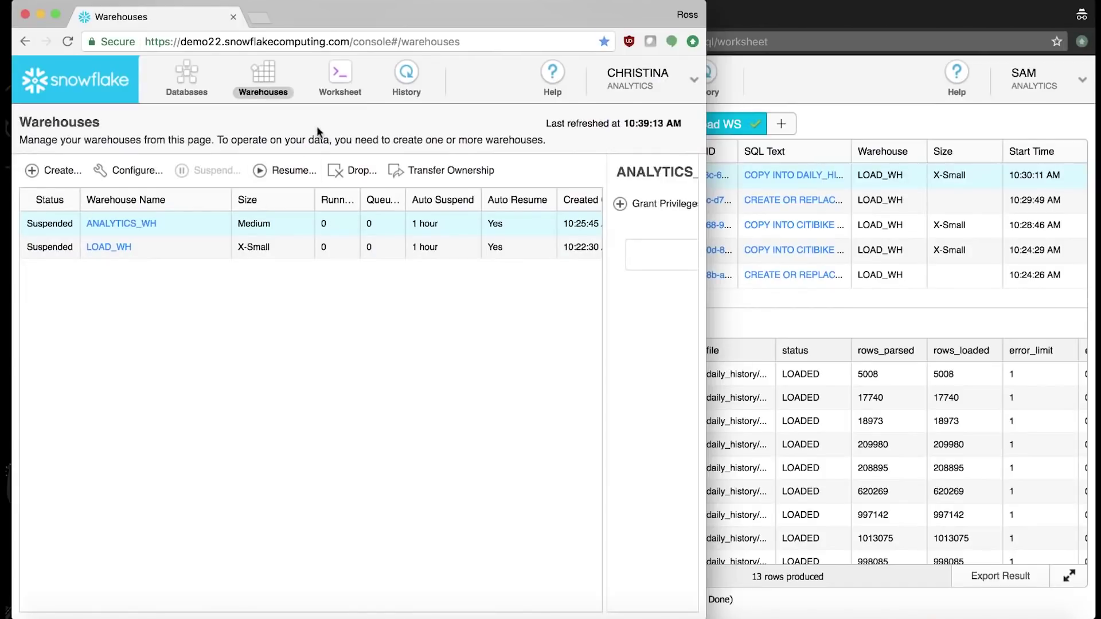
# - Look over the analysis worksheet and open the query history
pyautogui.click(345, 86)
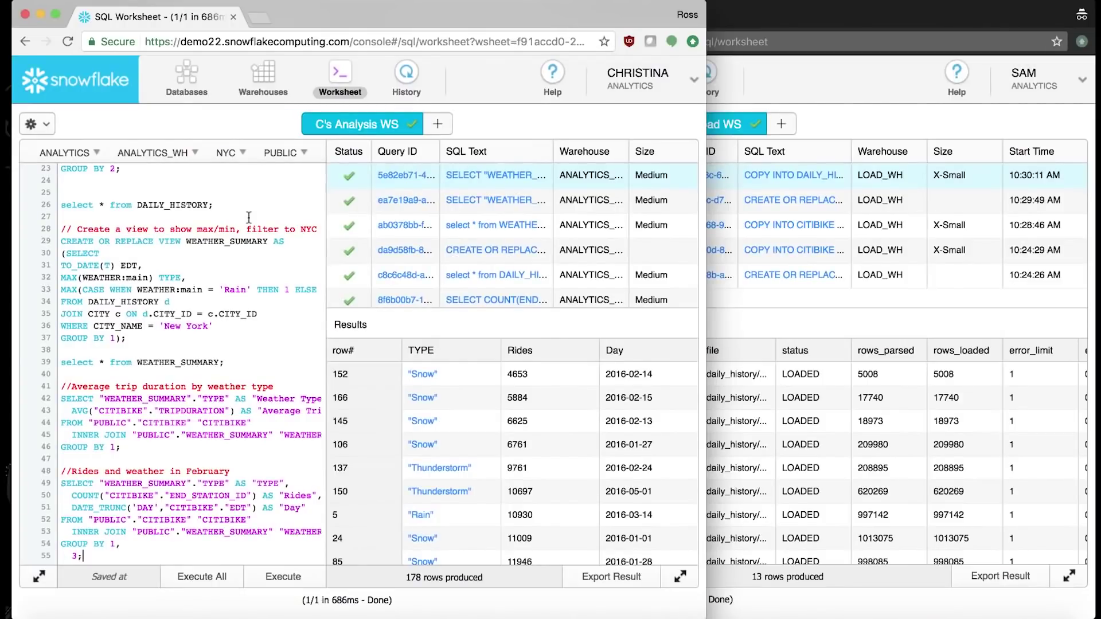
pyautogui.click(406, 86)
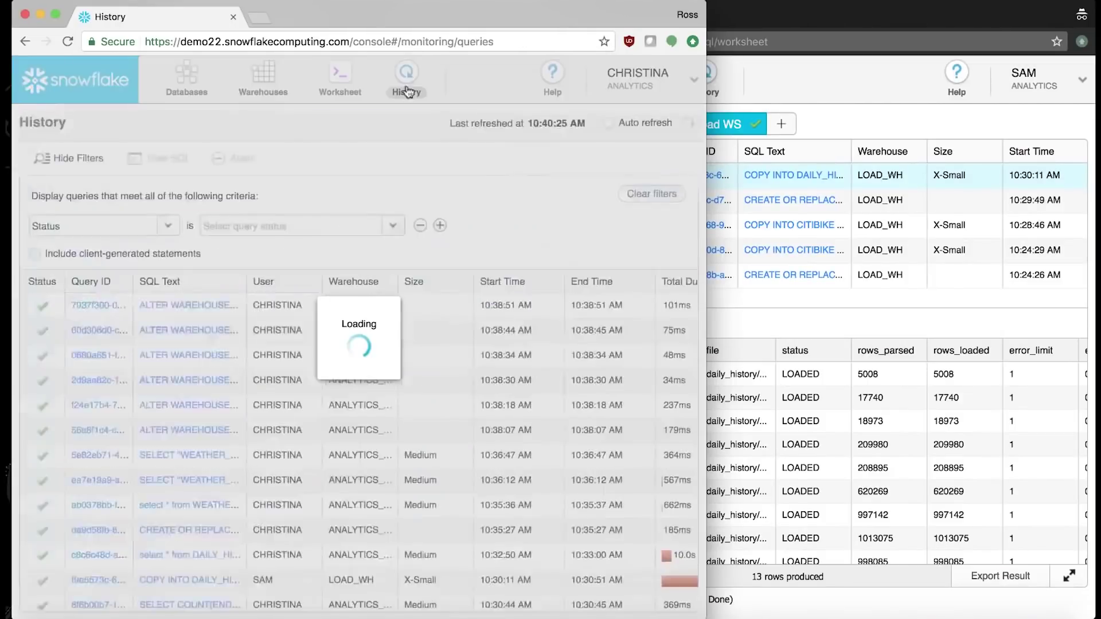